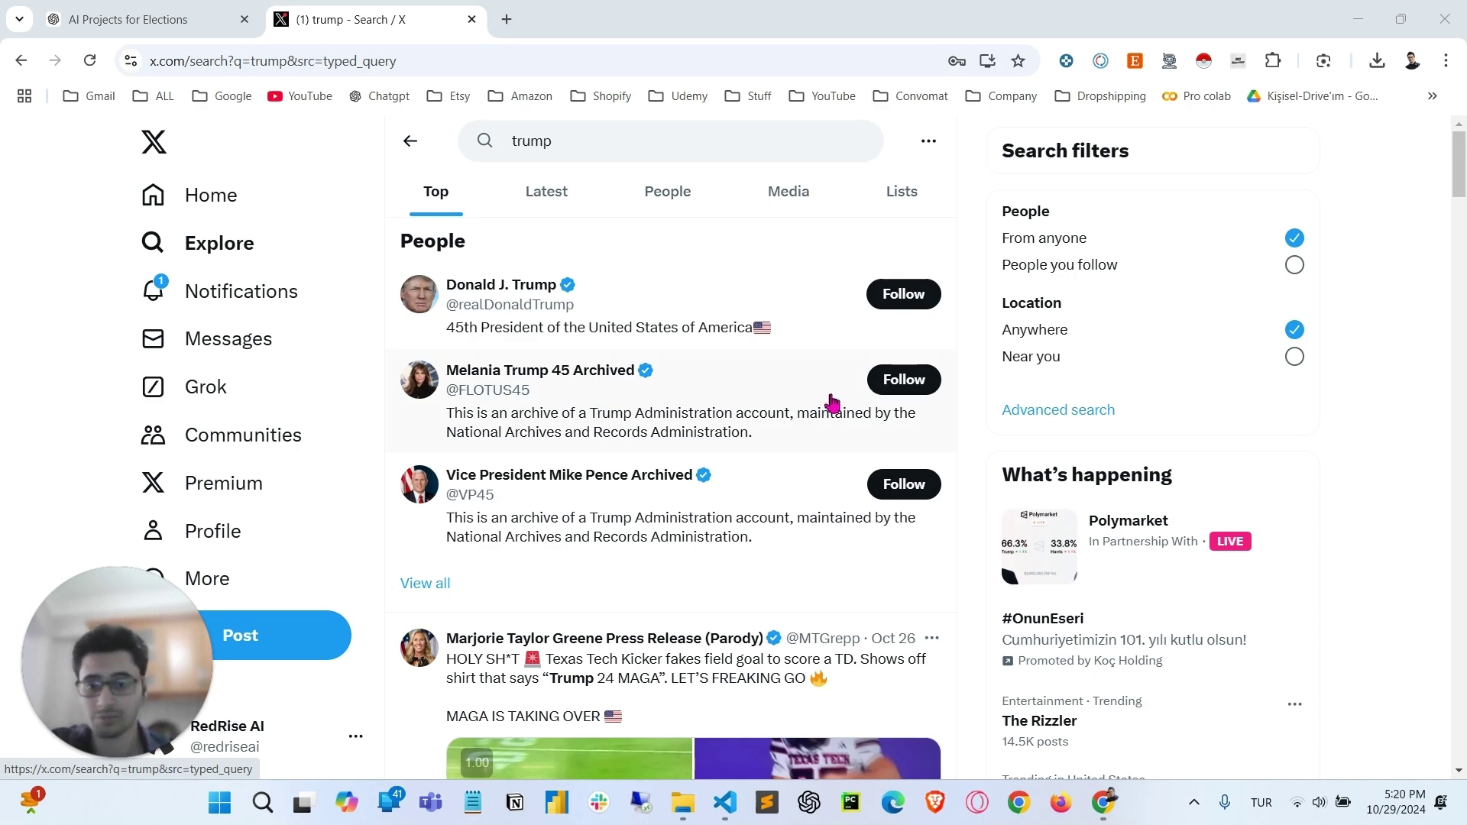
# Show the latest posts for the "trump" search on X
pyautogui.scroll(-4, 821, 416)
pyautogui.scroll(4, 798, 459)
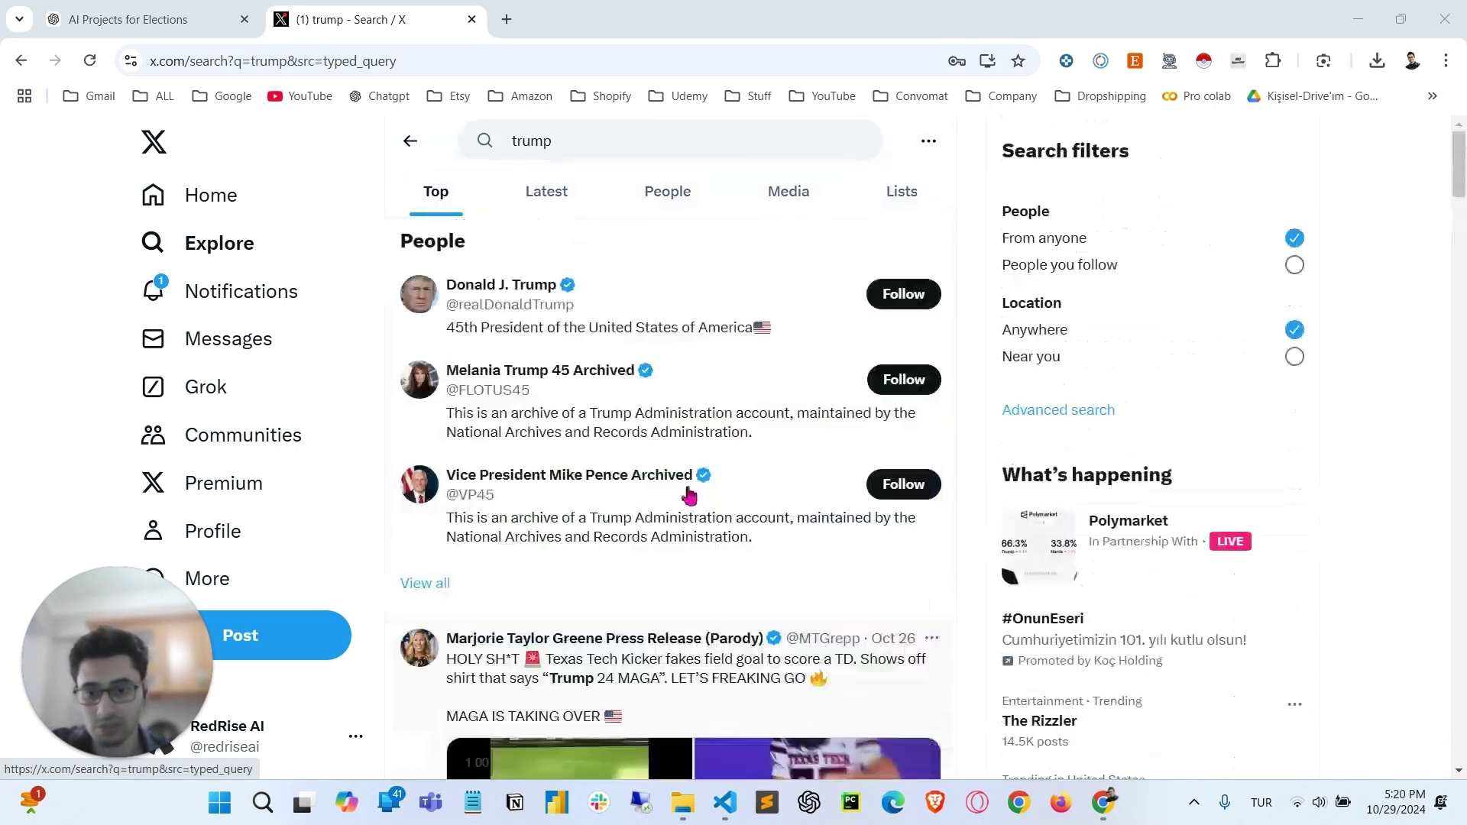
pyautogui.click(549, 213)
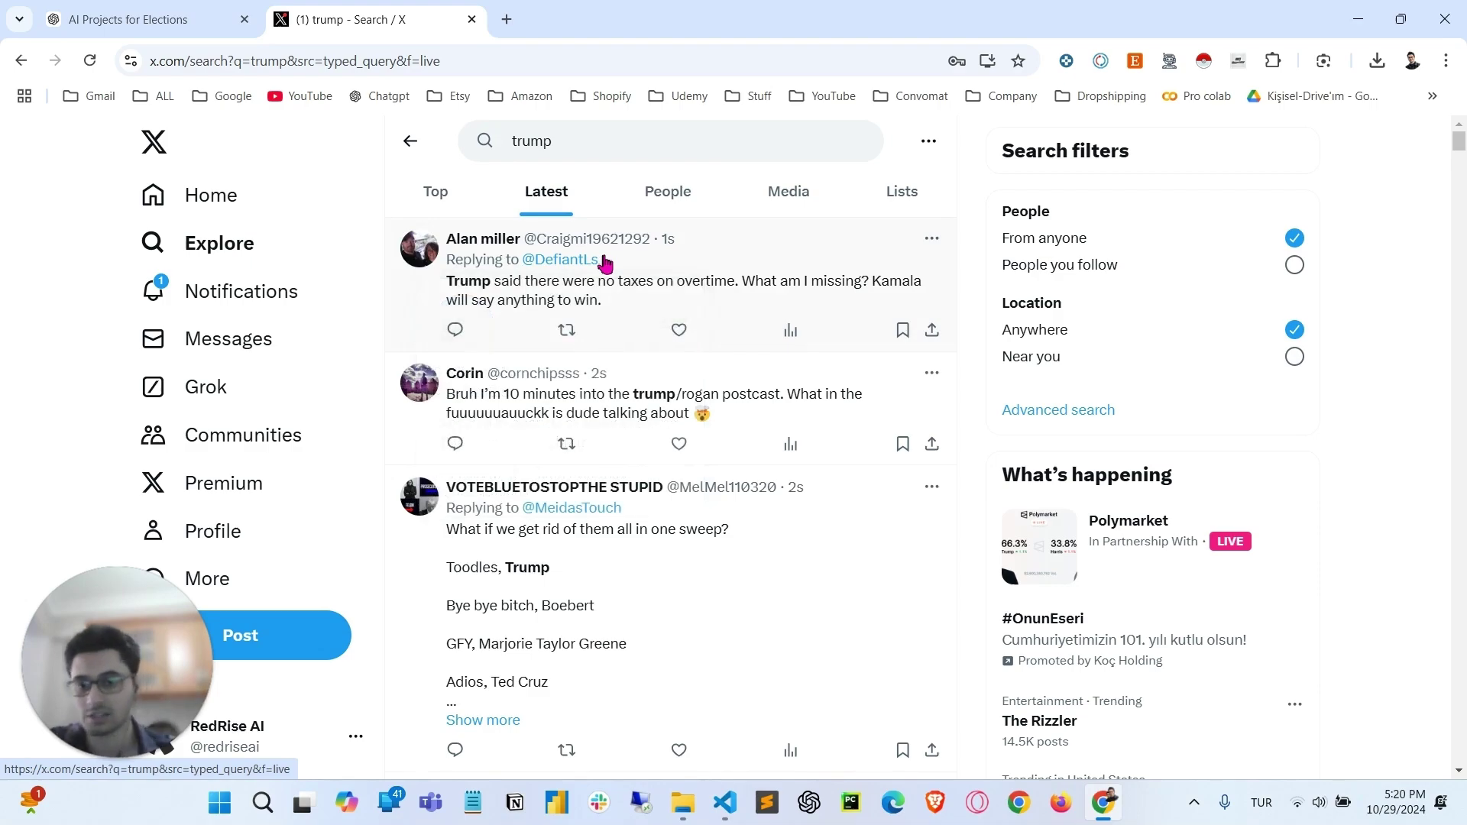
# Look through the latest posts in the "trump" search results
pyautogui.scroll(-3, 694, 336)
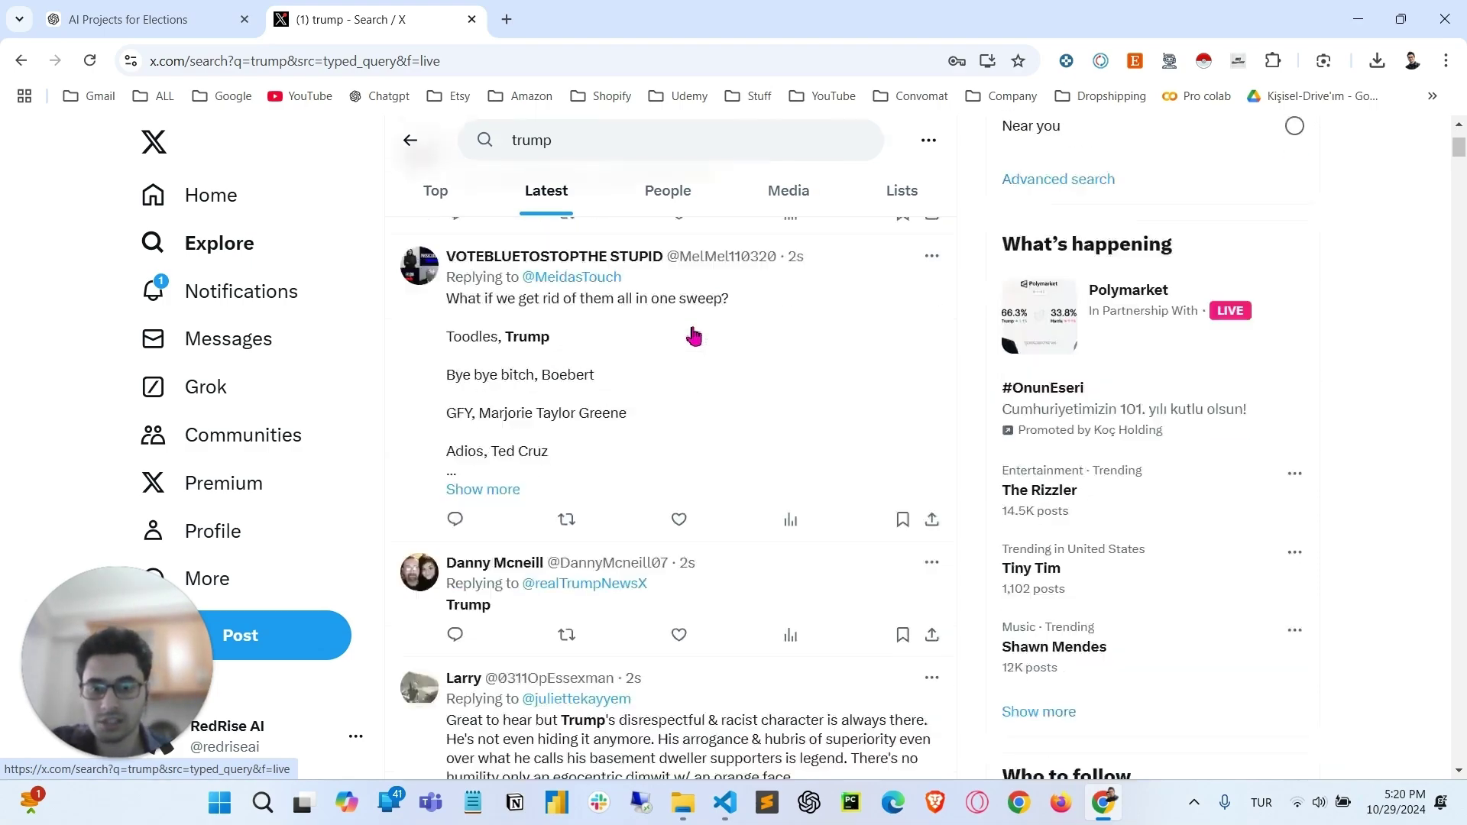
pyautogui.scroll(-10, 694, 336)
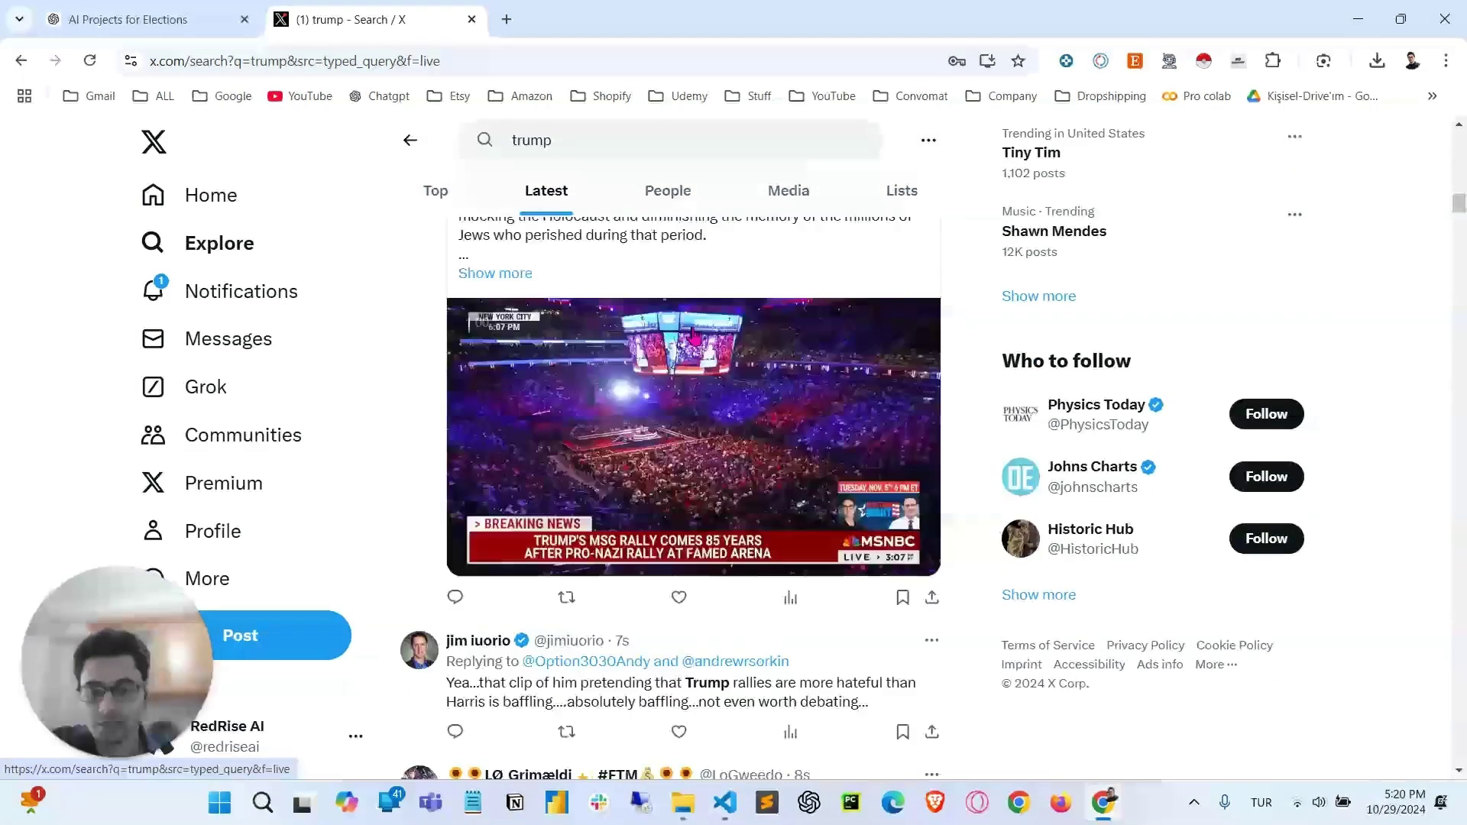
pyautogui.scroll(-10, 694, 336)
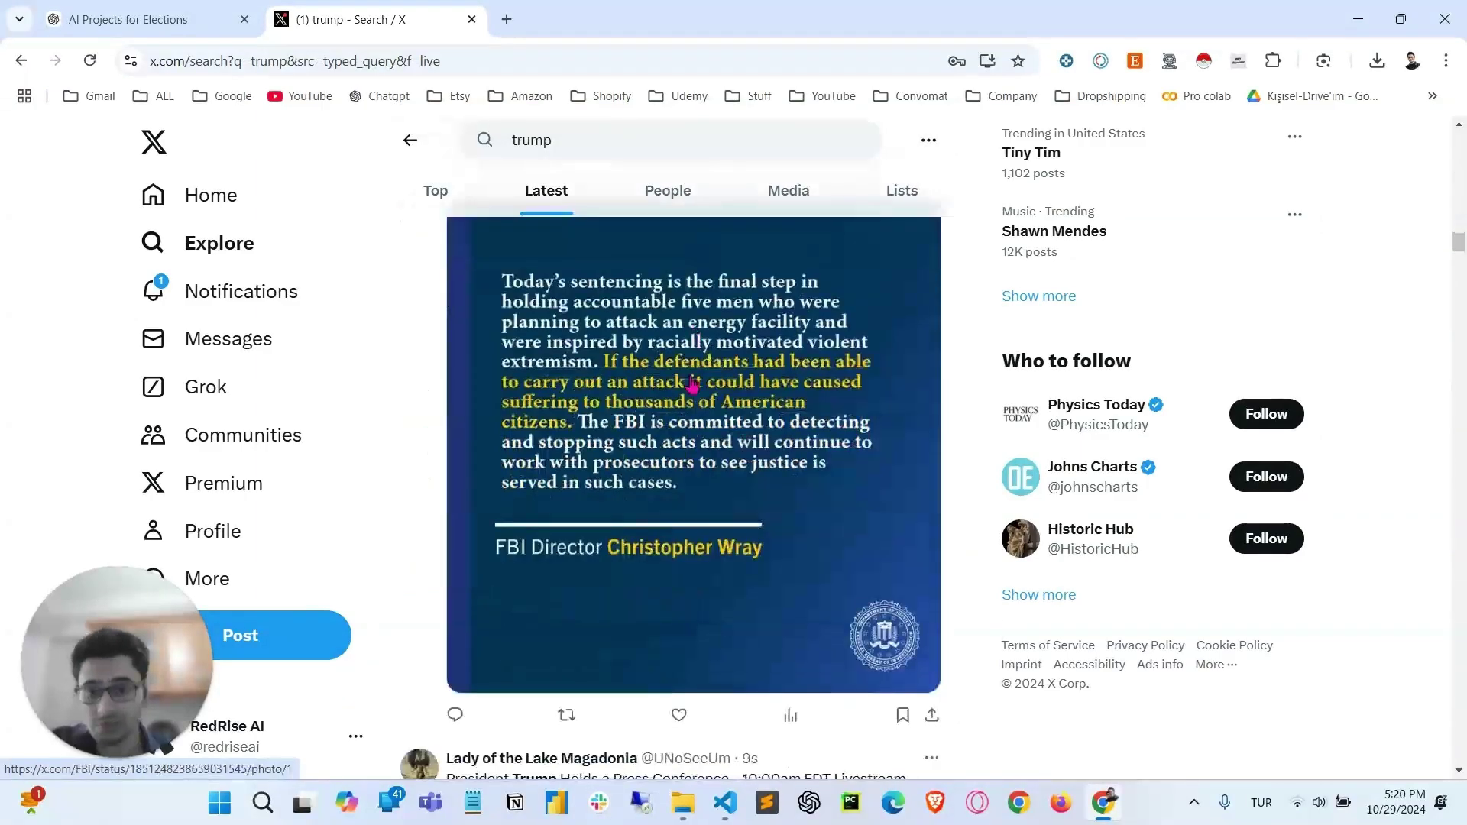
pyautogui.scroll(-10, 692, 384)
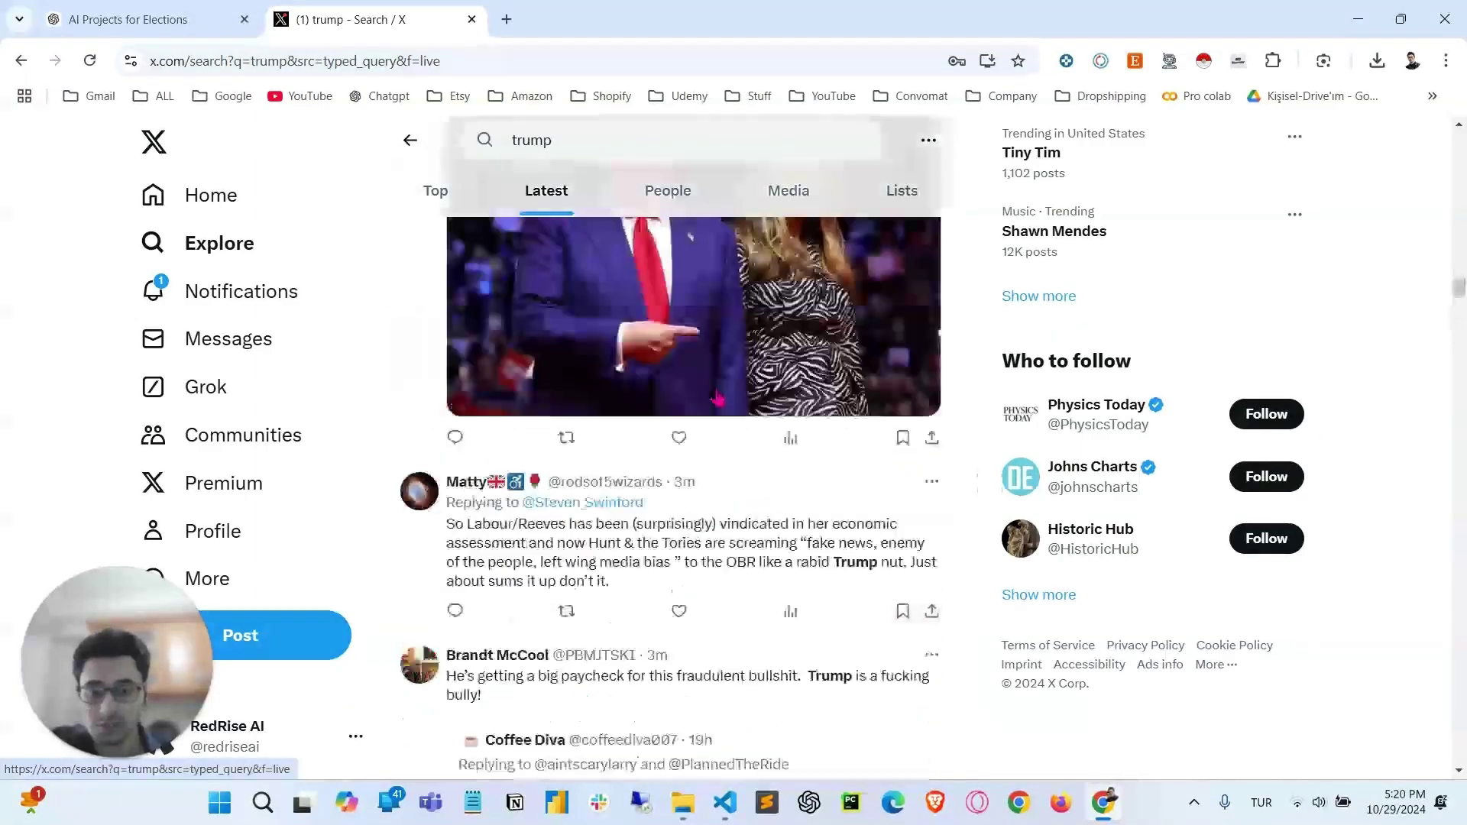
pyautogui.scroll(20, 718, 398)
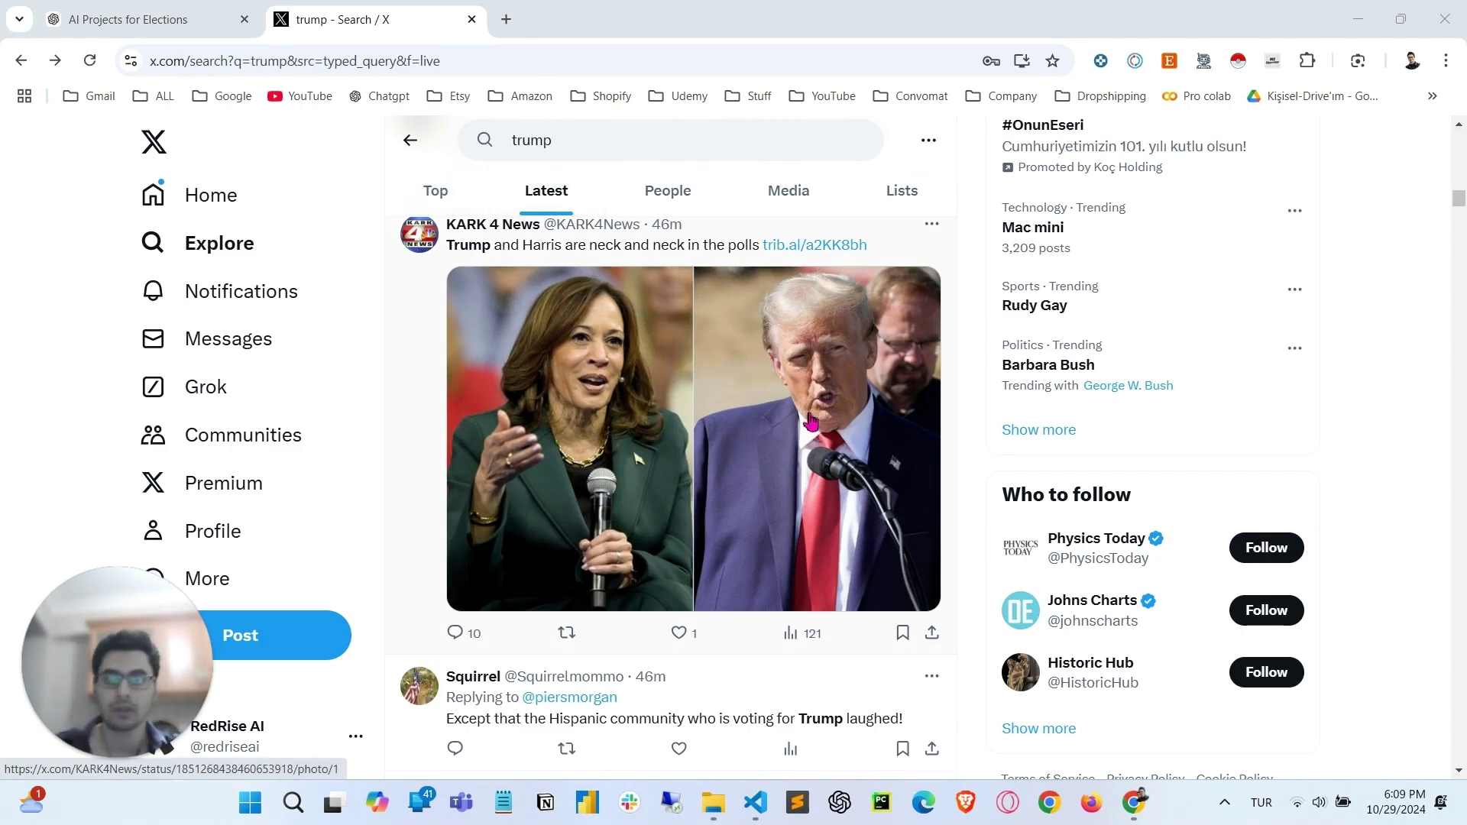
pyautogui.scroll(10, 756, 443)
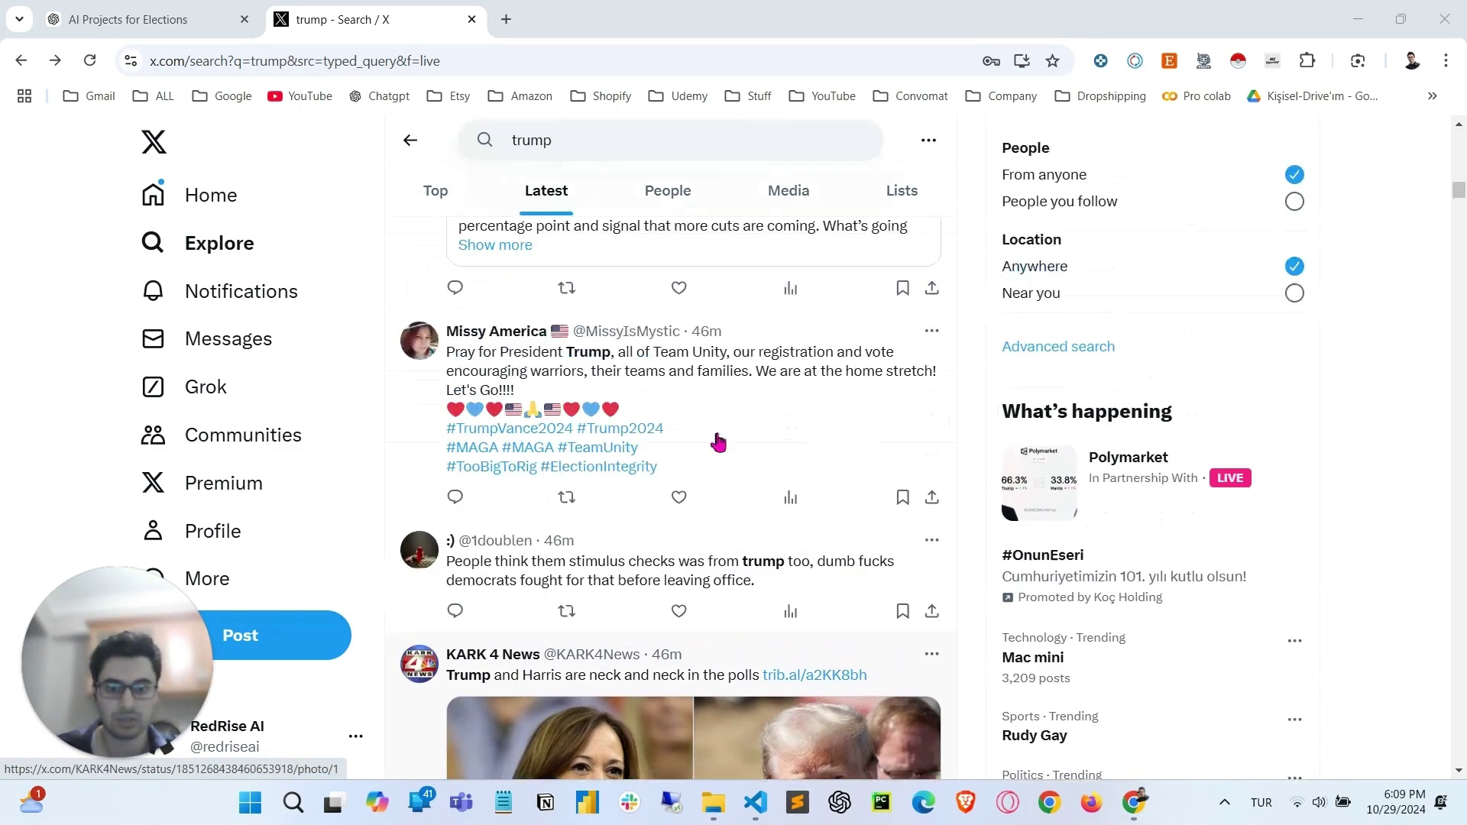
pyautogui.scroll(5, 722, 493)
# Switch to Visual Studio Code, run the MAIN_UI_CHAT.py script and reposition the Social Media Scraper window
pyautogui.hotkey('alt', 'Tab')
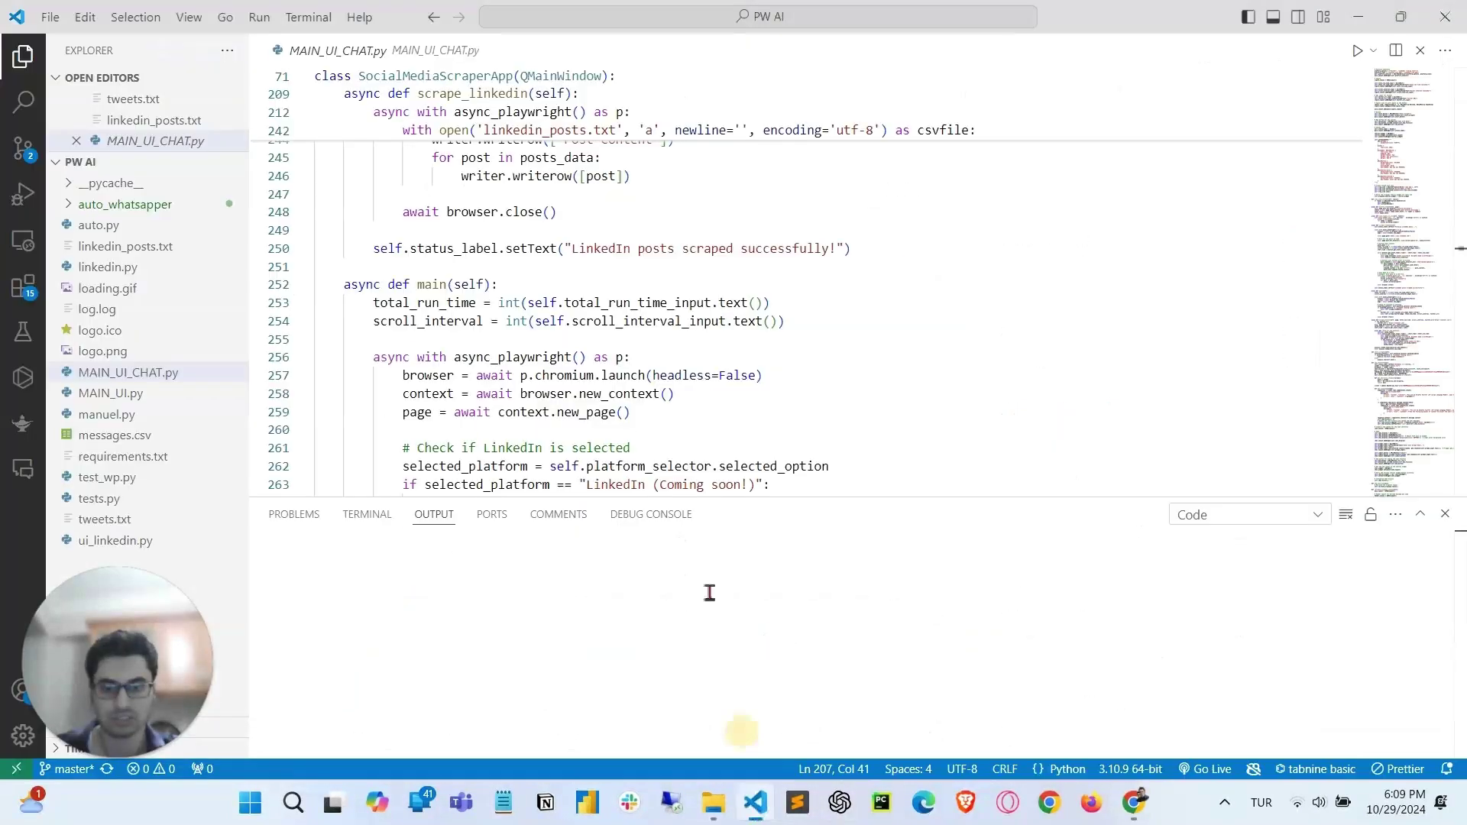
pyautogui.click(697, 249)
pyautogui.scroll(7, 739, 288)
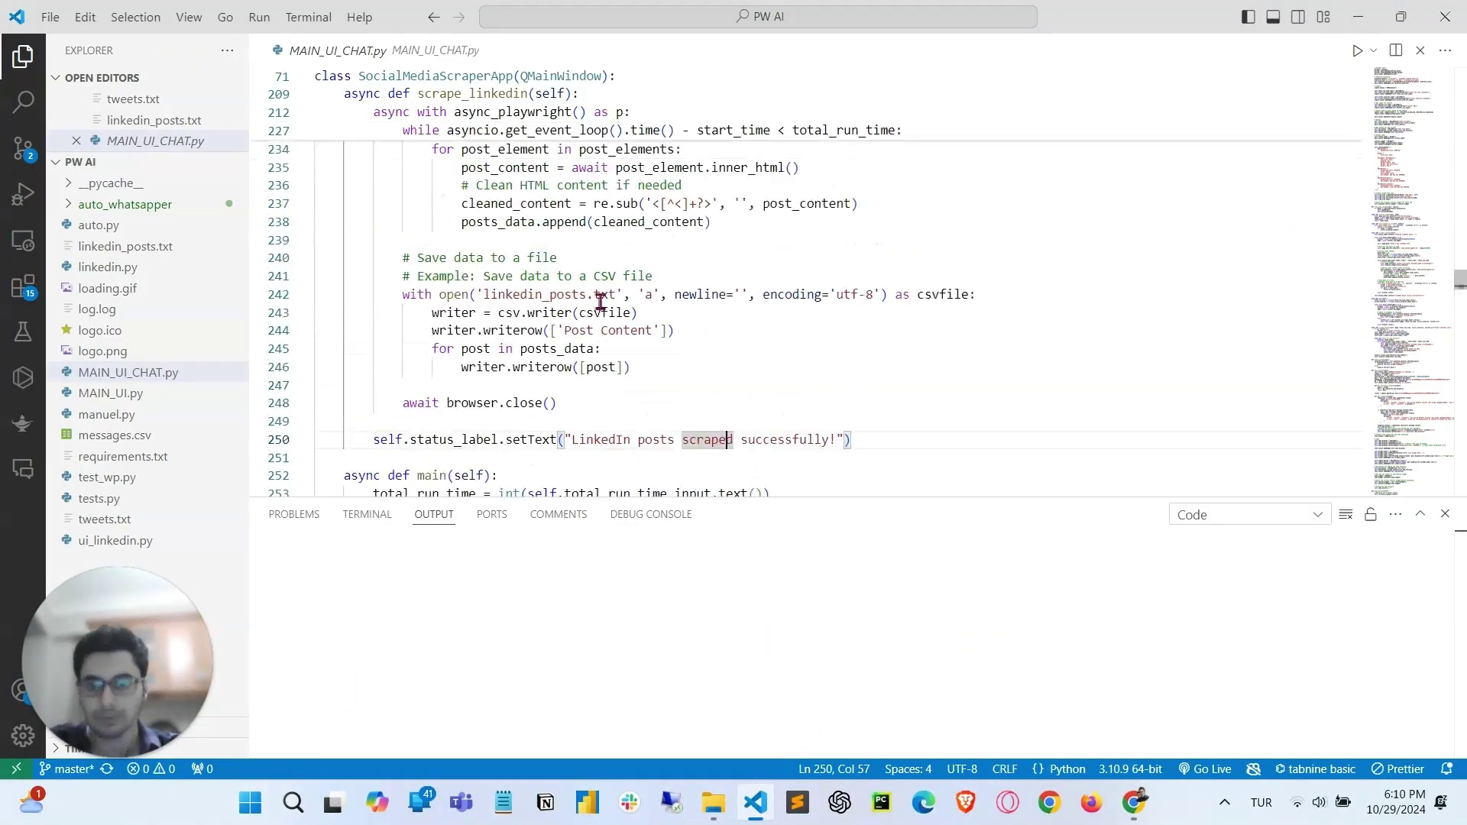
pyautogui.scroll(-2, 740, 288)
pyautogui.click(836, 302)
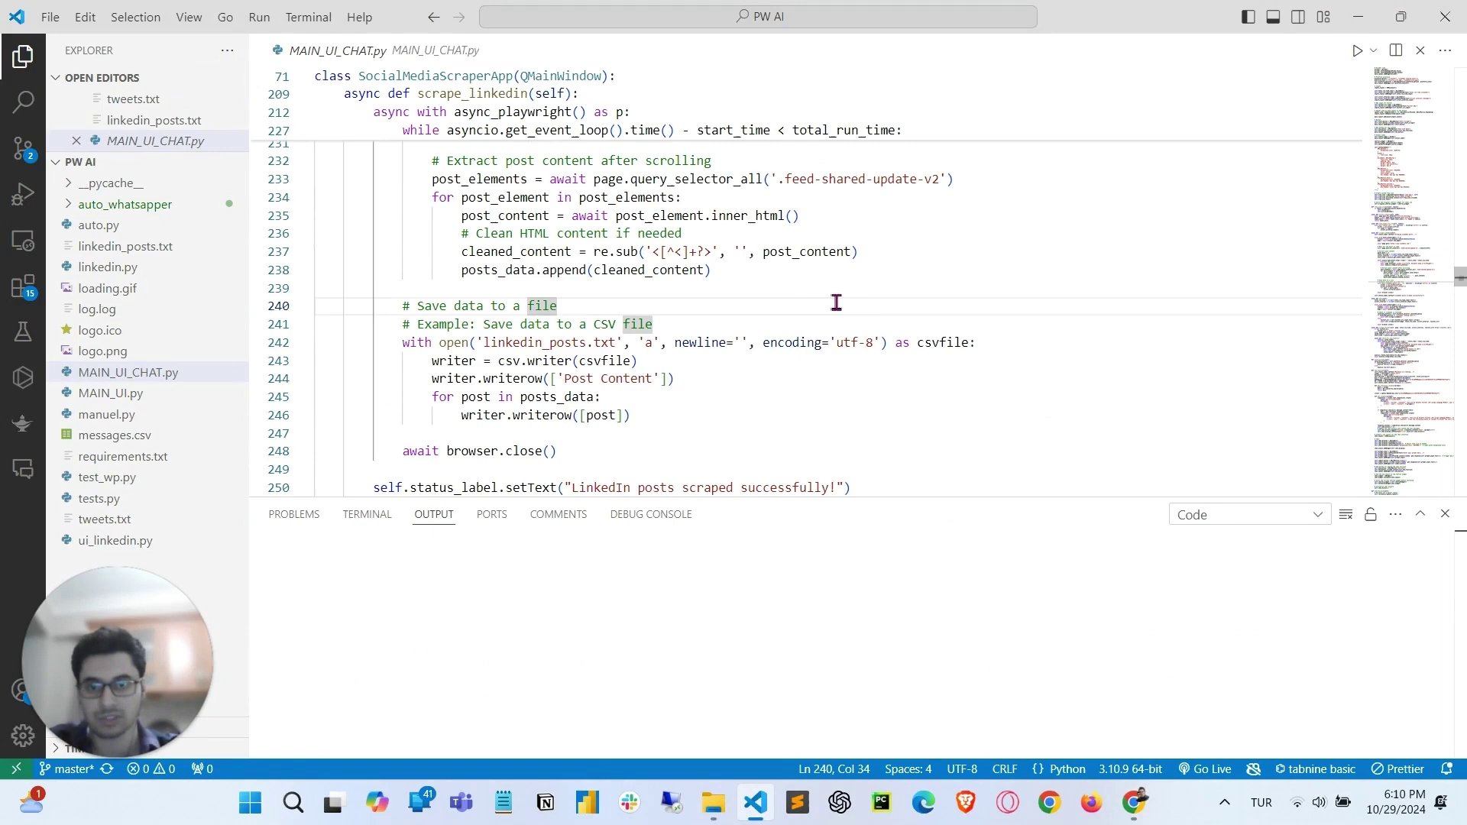
pyautogui.scroll(-5, 836, 303)
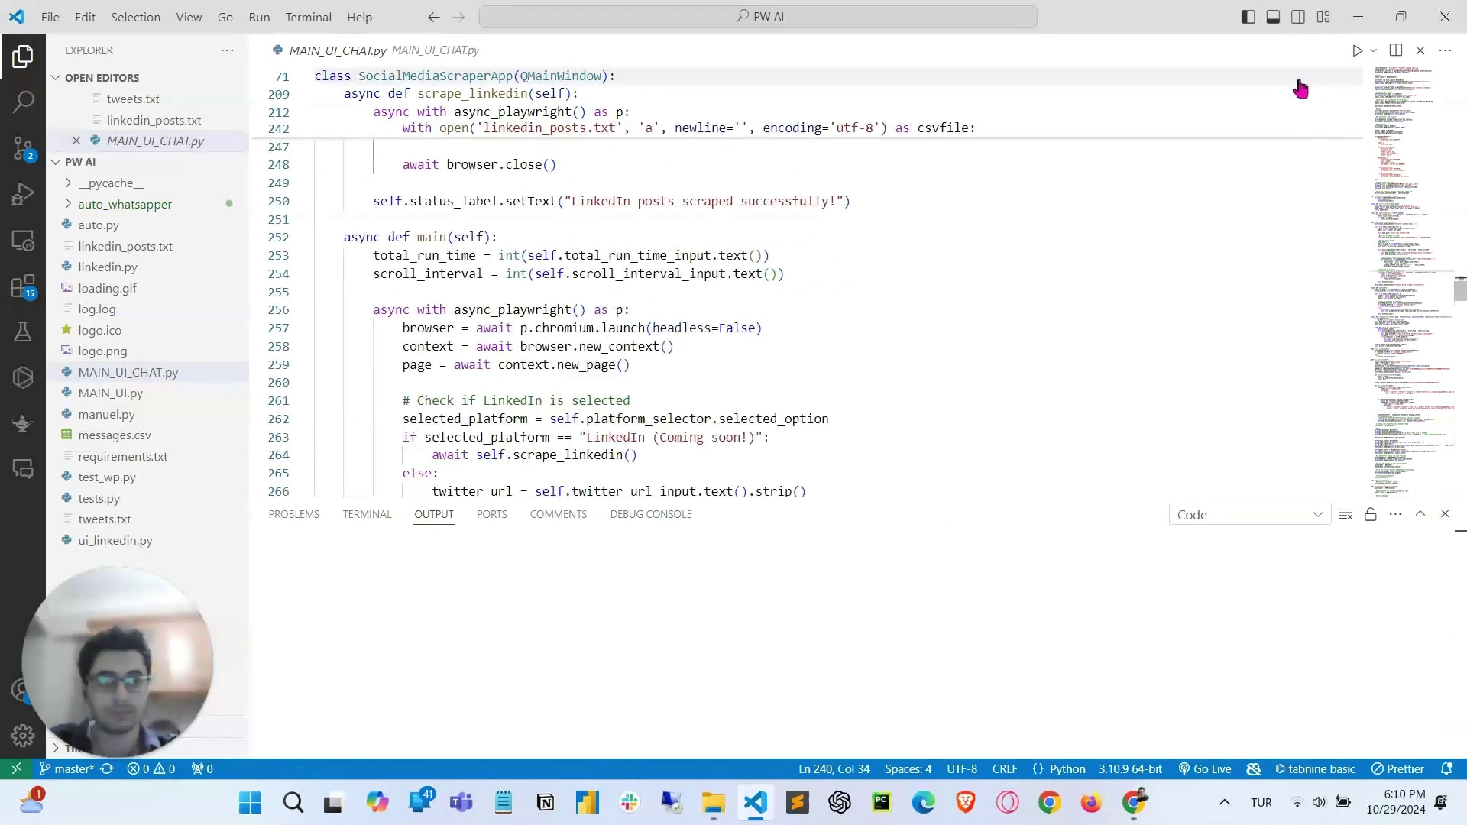
pyautogui.click(1358, 50)
pyautogui.click(849, 347)
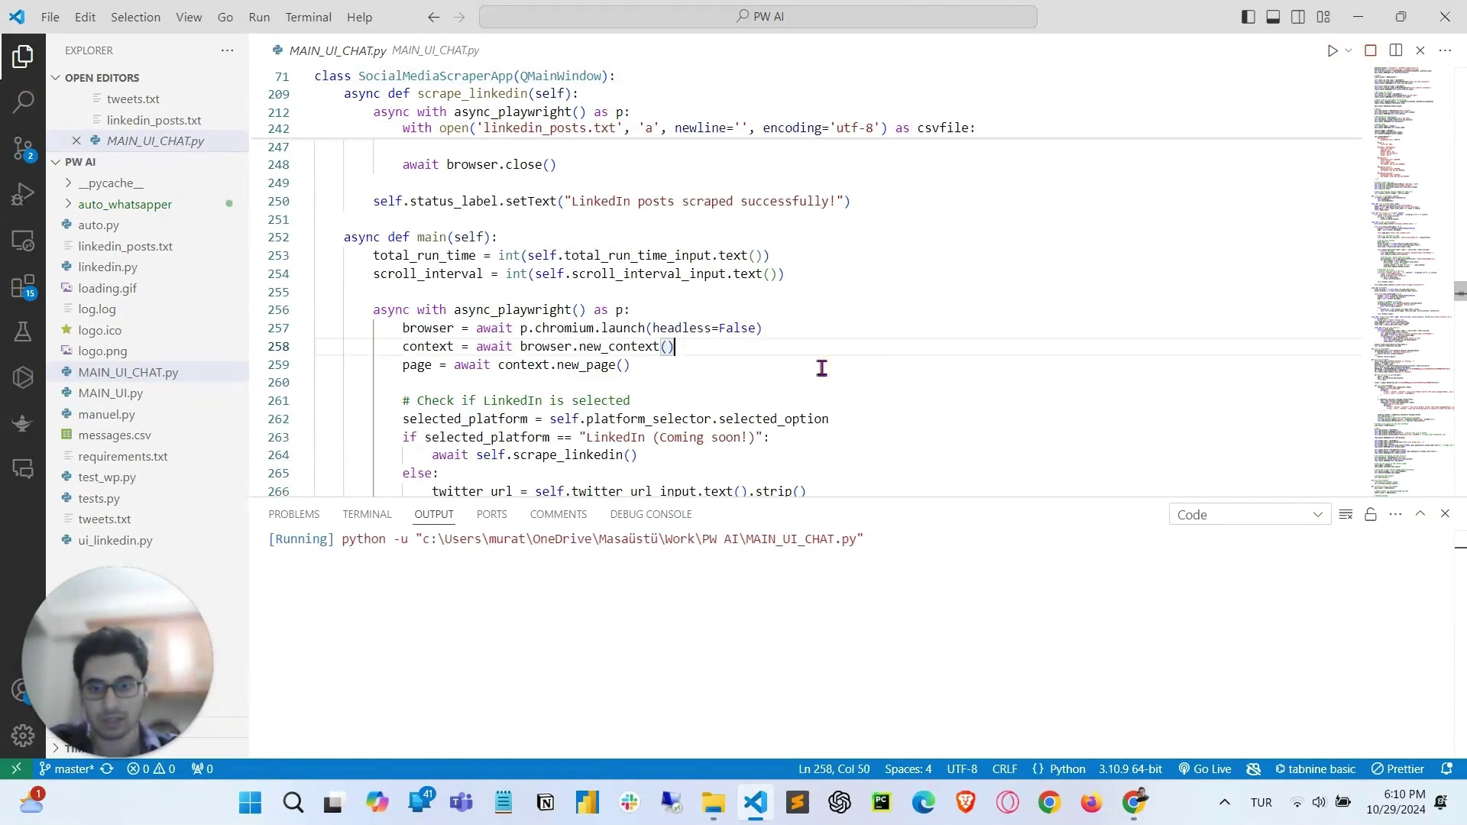
pyautogui.click(814, 365)
pyautogui.click(796, 379)
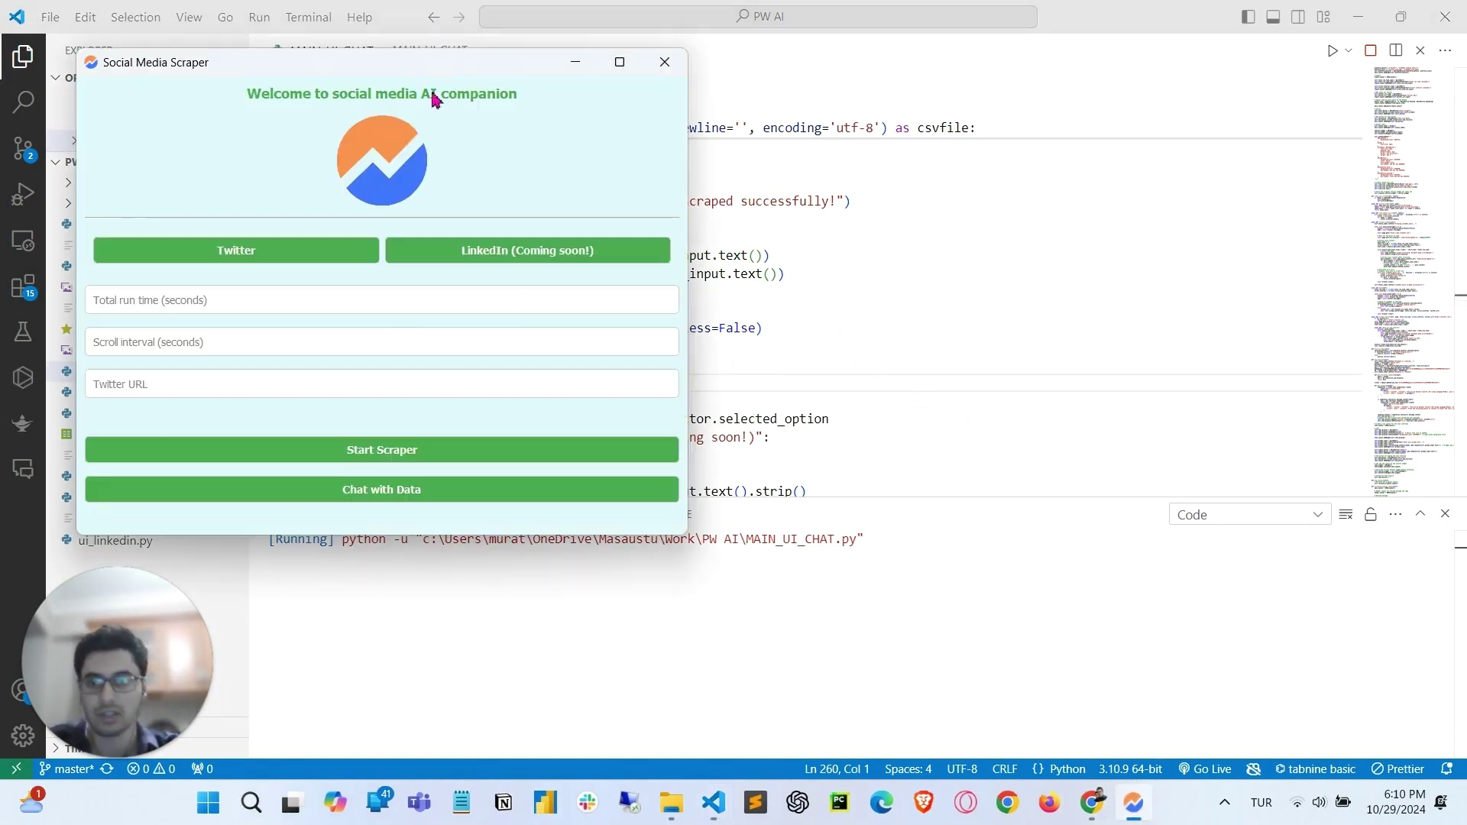
pyautogui.moveTo(446, 78); pyautogui.dragTo(772, 110)
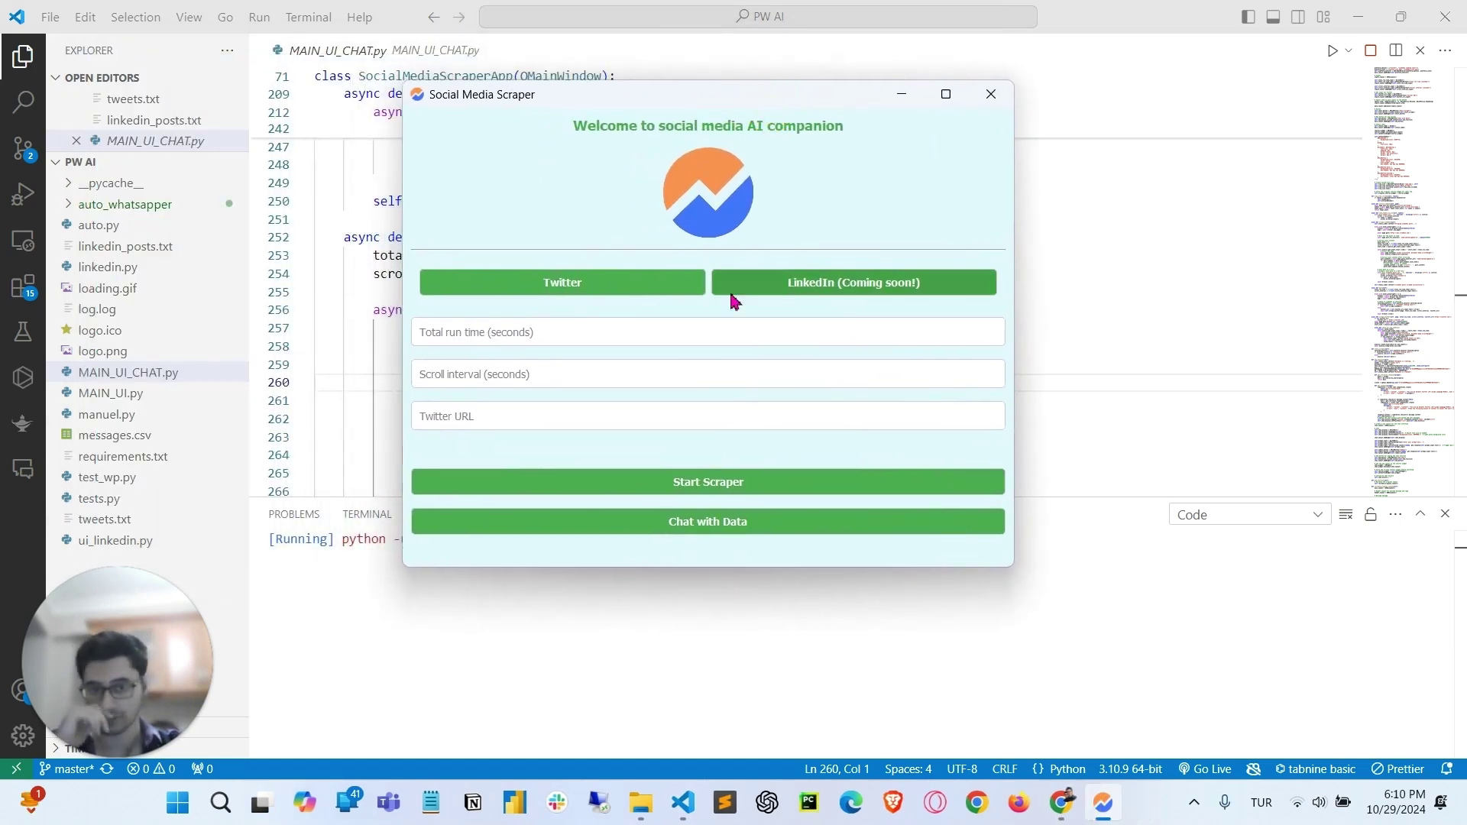
# Select Twitter as the scraper's platform, with a total run time of 80 seconds and a scroll interval of 5 seconds
pyautogui.click(503, 291)
pyautogui.click(633, 340)
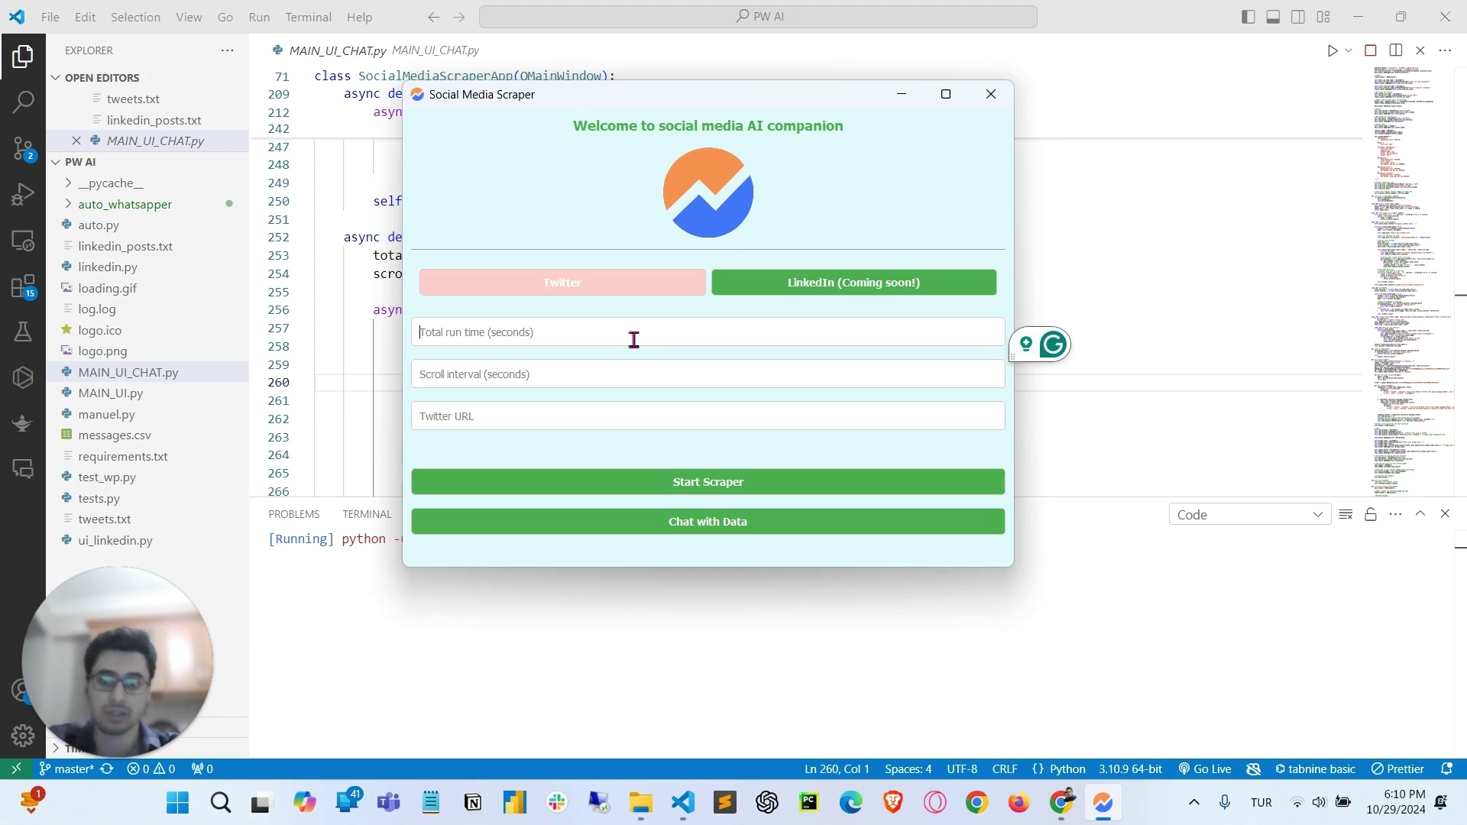
pyautogui.write('80')
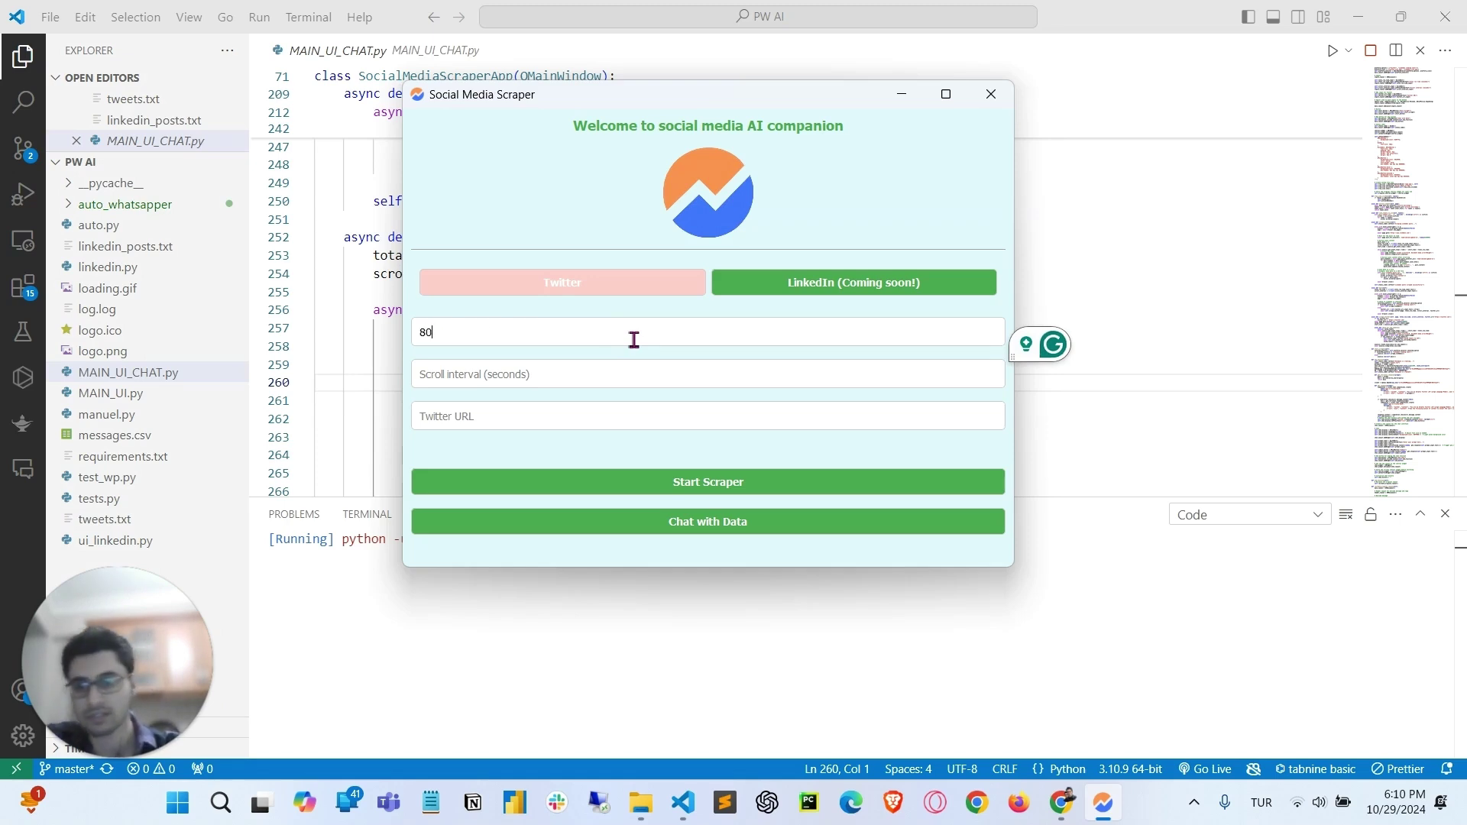
pyautogui.click(563, 376)
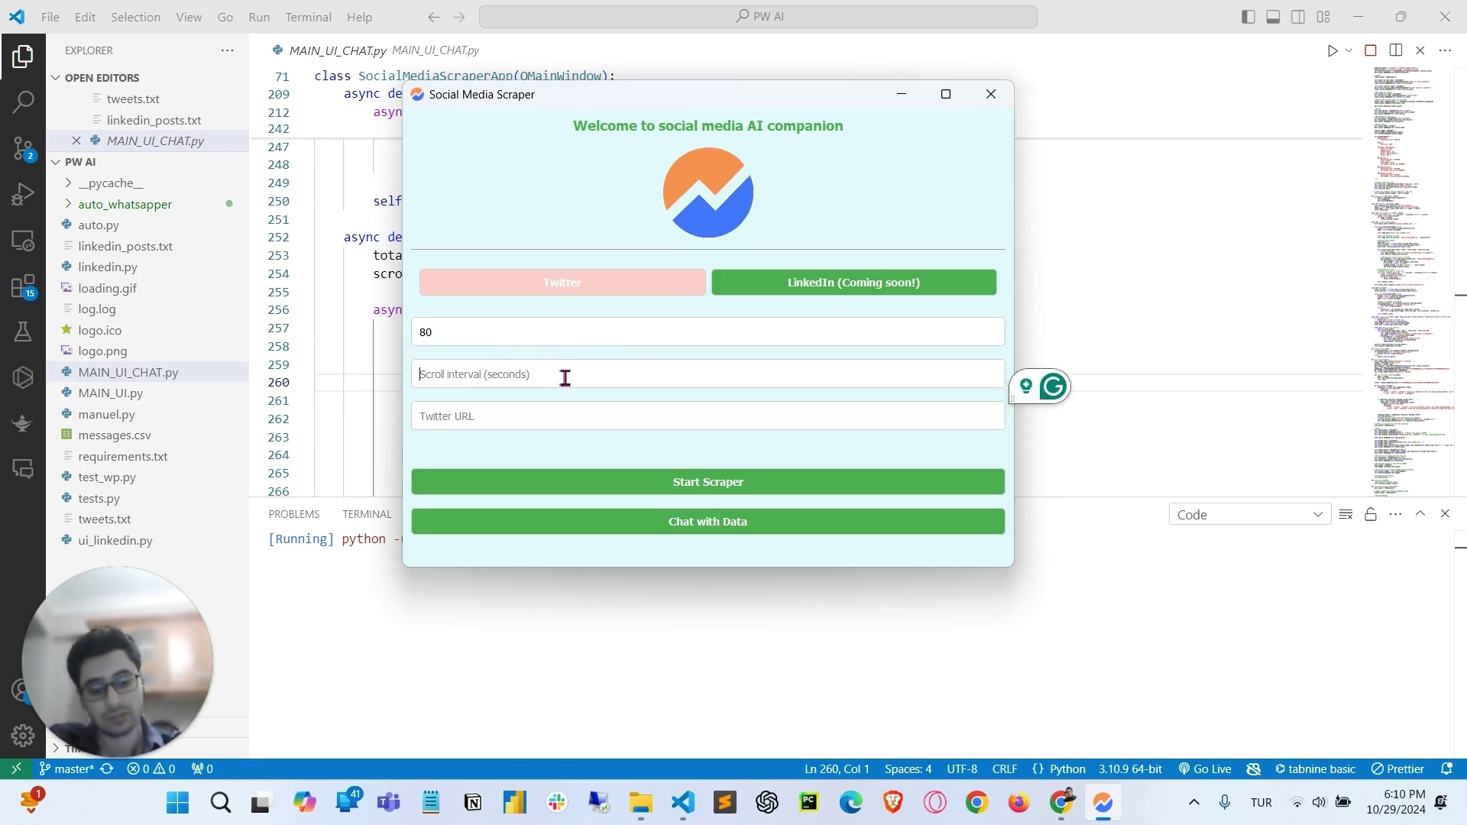
pyautogui.write('5')
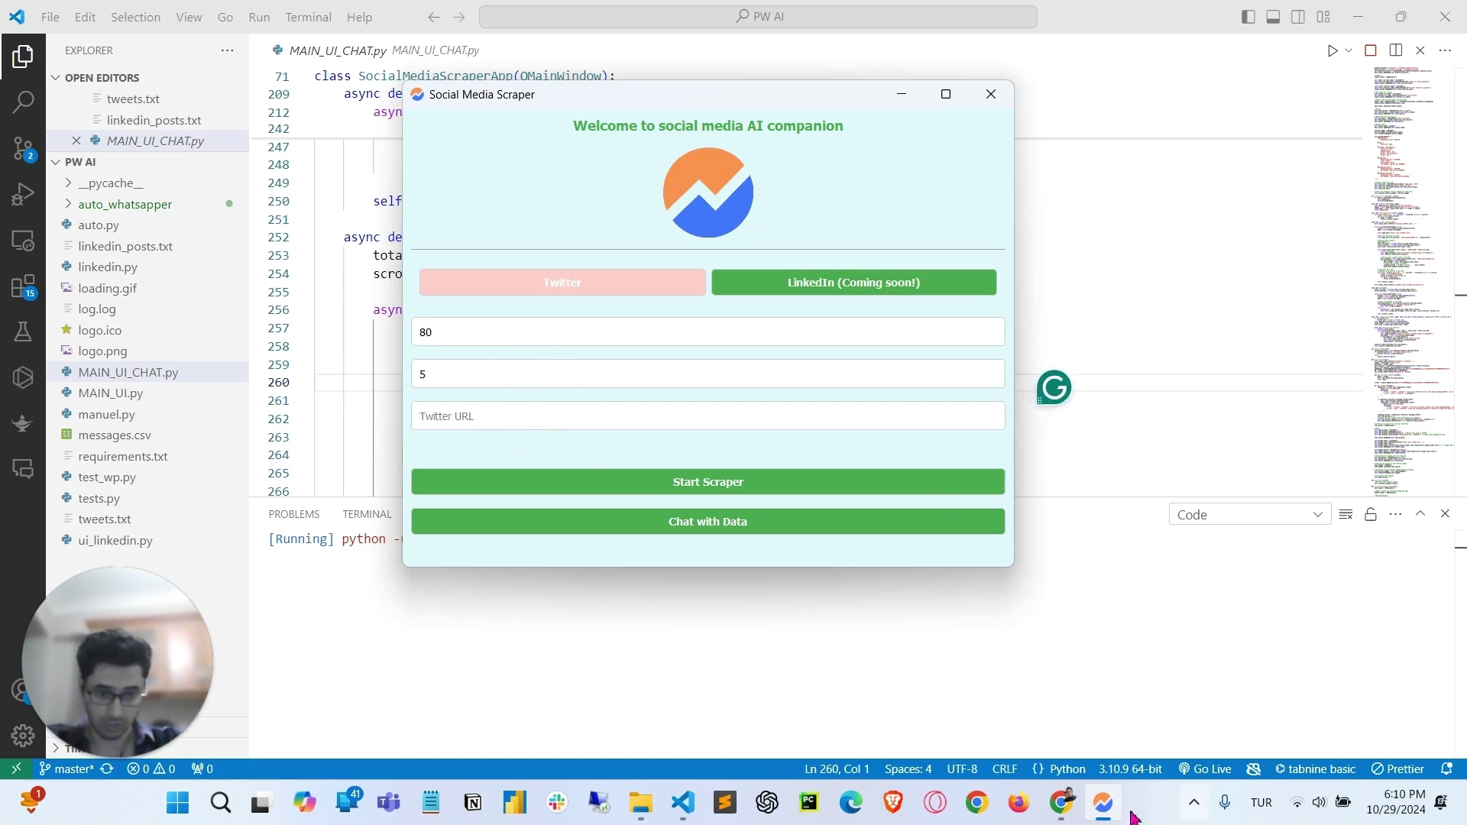
# Copy the address of the latest "trump" search results from Chrome and paste it as the scraper's Twitter URL
pyautogui.click(1061, 802)
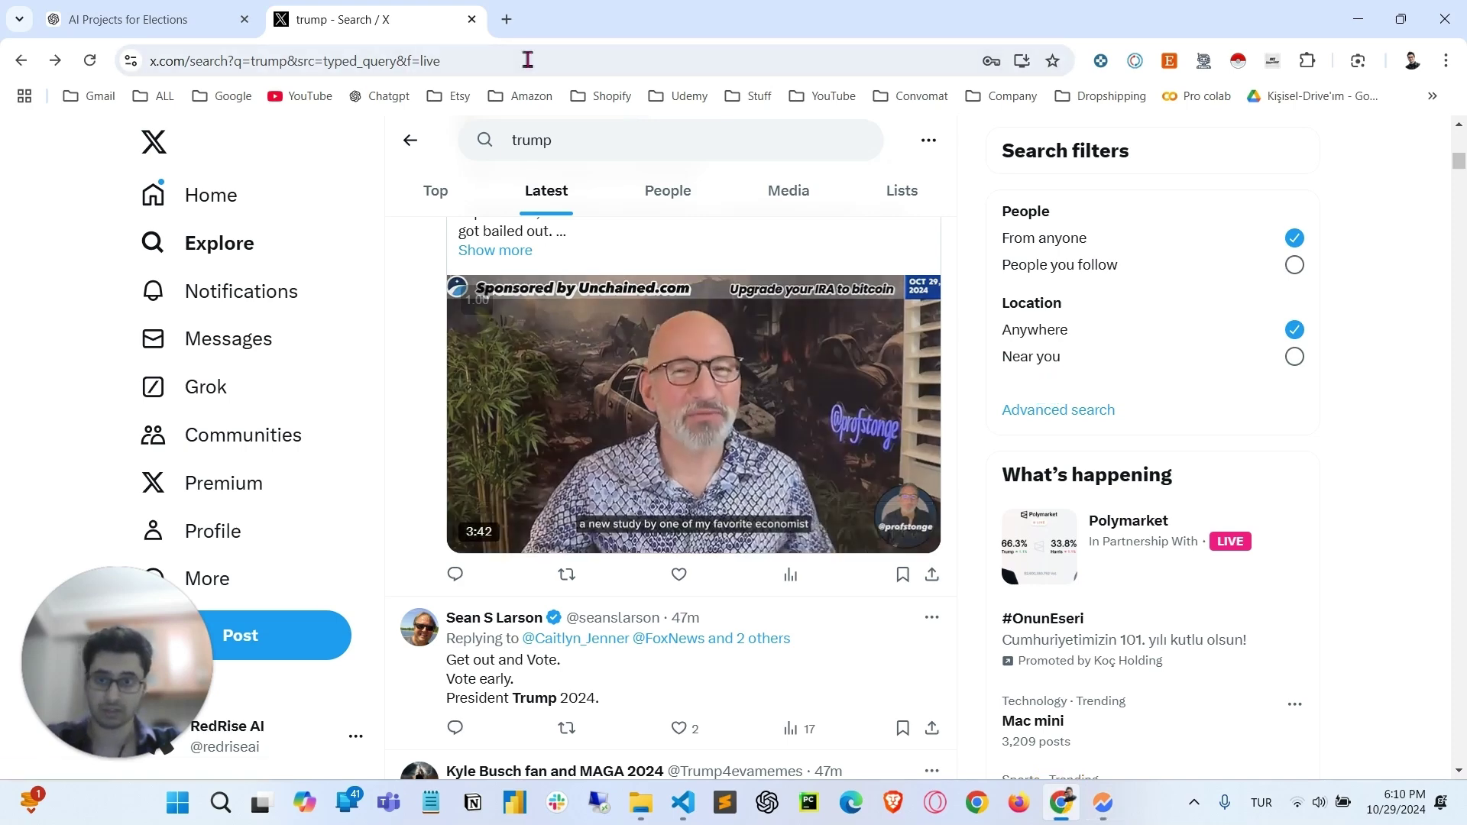
pyautogui.click(458, 61)
pyautogui.hotkey('ctrl', 'c')
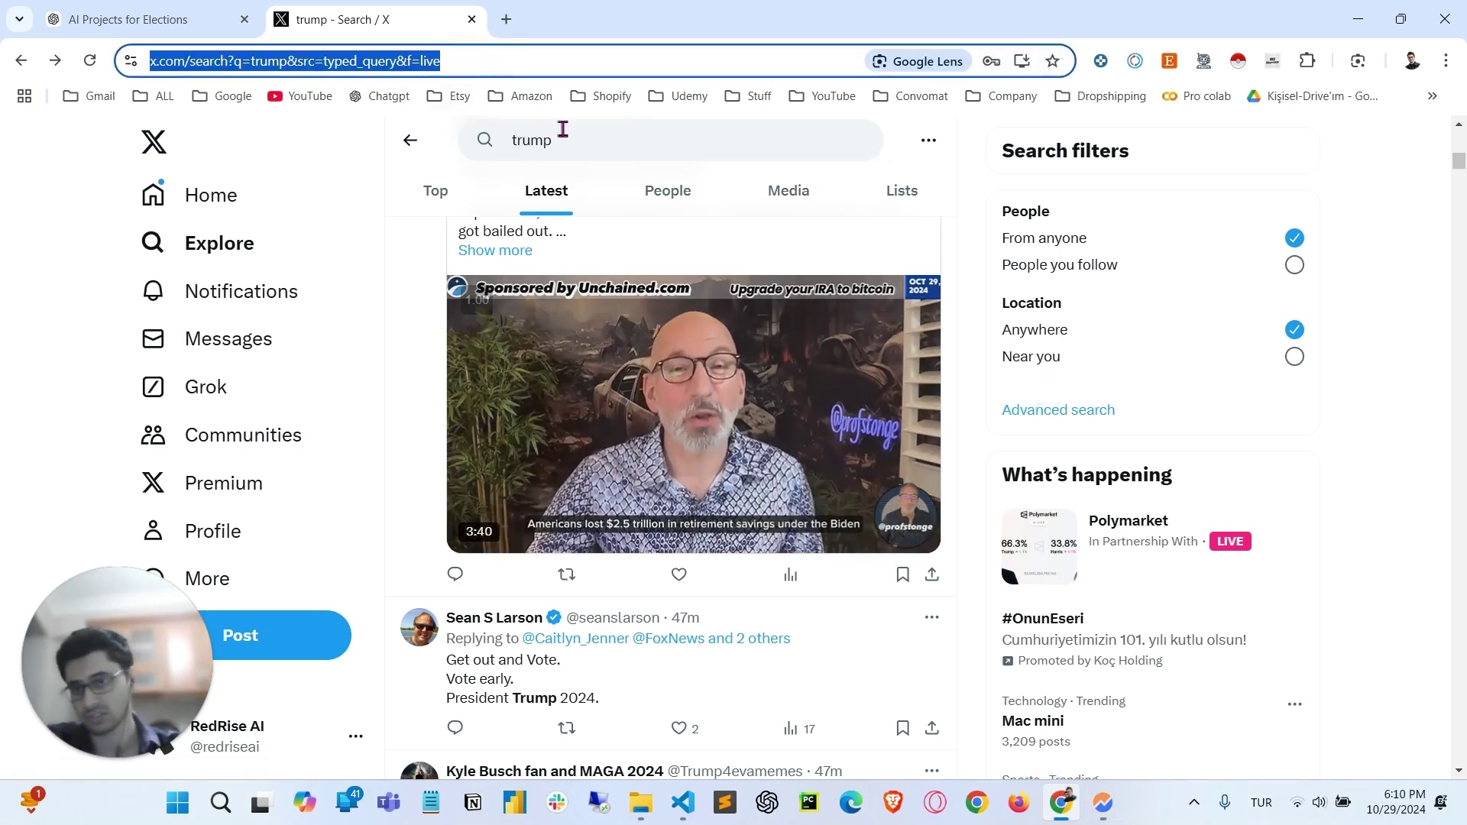
pyautogui.click(1102, 802)
pyautogui.click(582, 420)
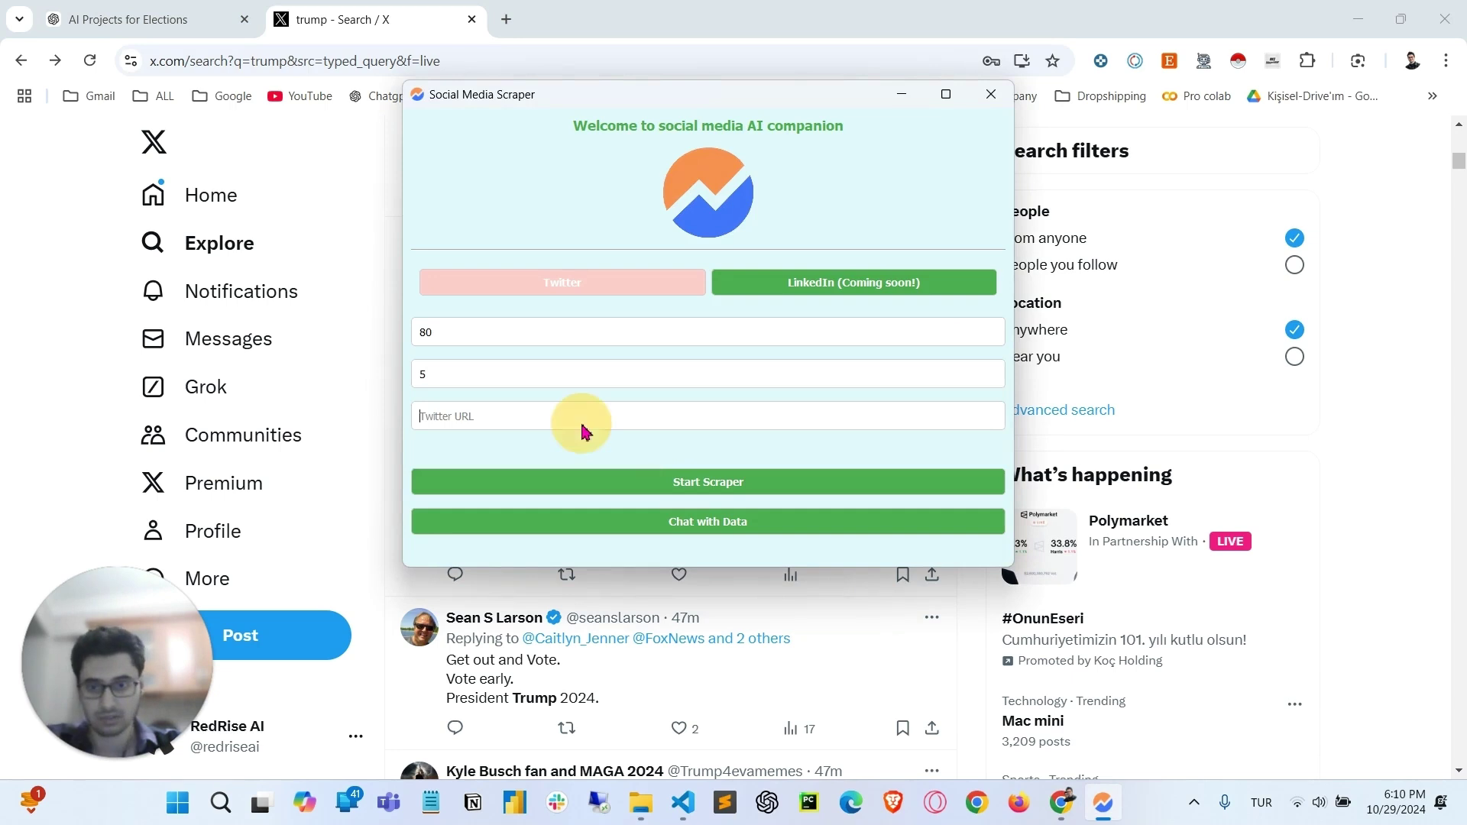
pyautogui.hotkey('ctrl', 'v')
# Start the scraper and enter the account username in the X sign-in form it opens
pyautogui.click(768, 483)
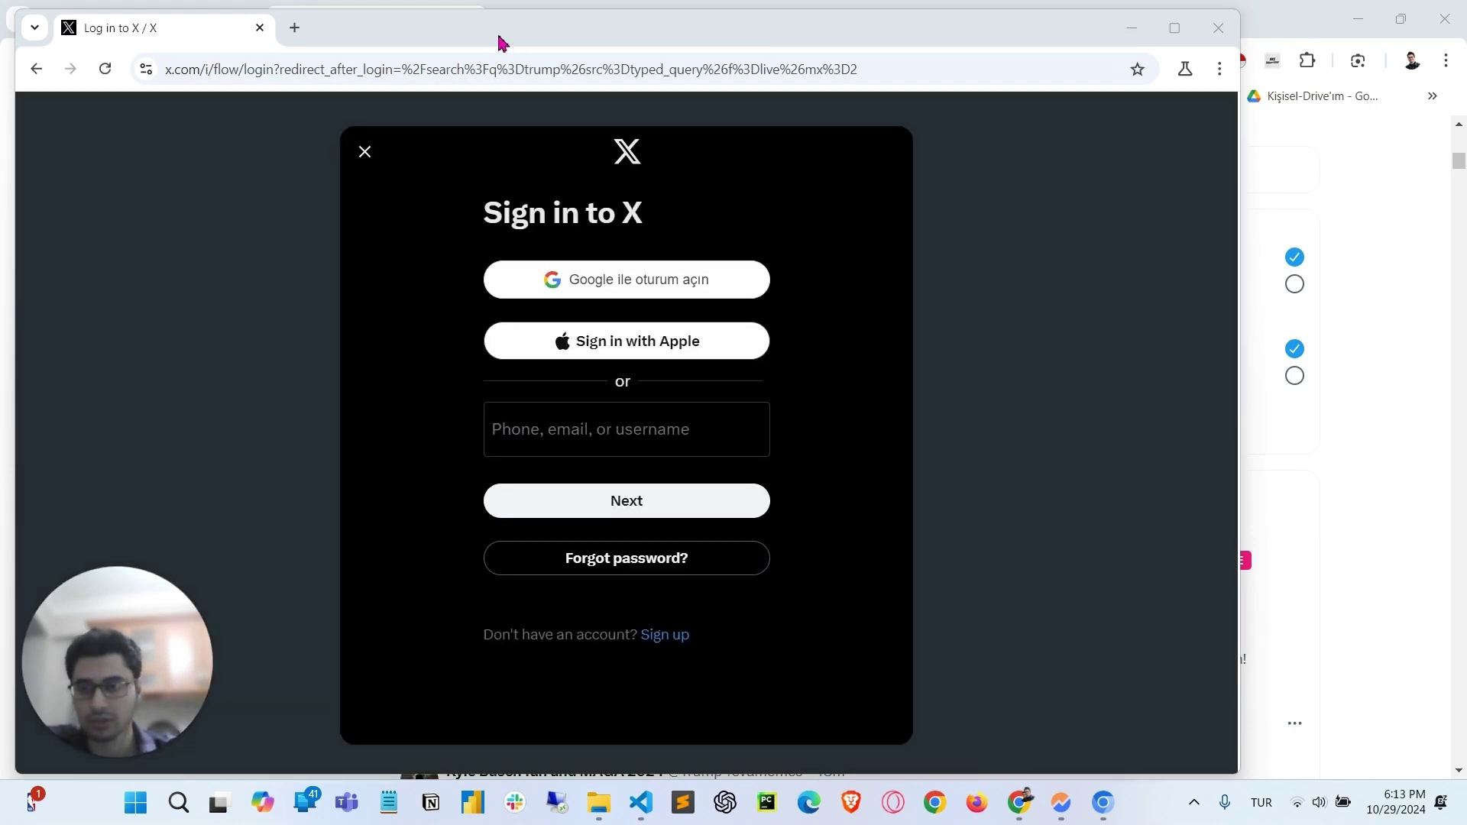
pyautogui.click(680, 427)
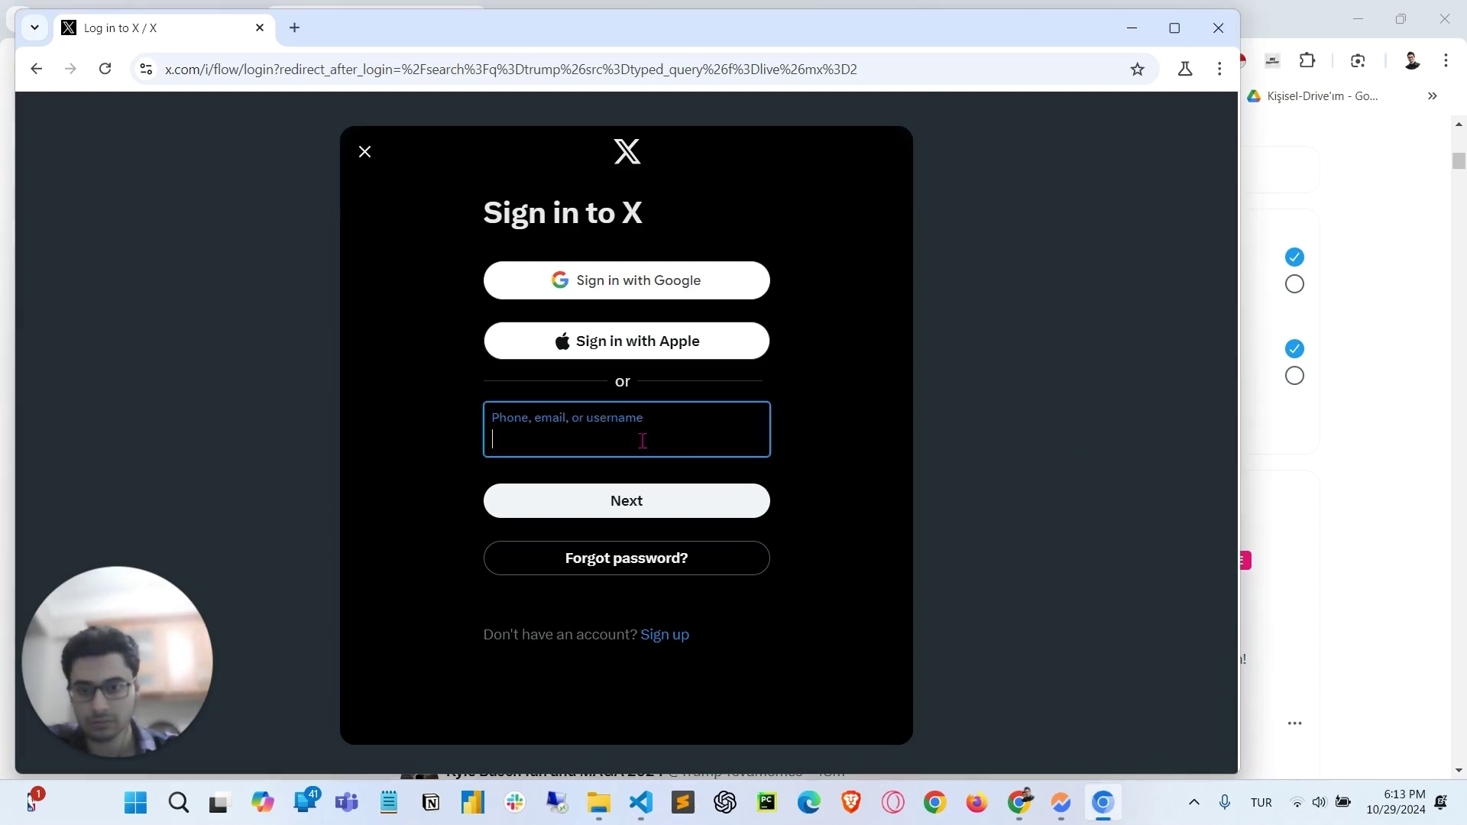
pyautogui.write('redrise')
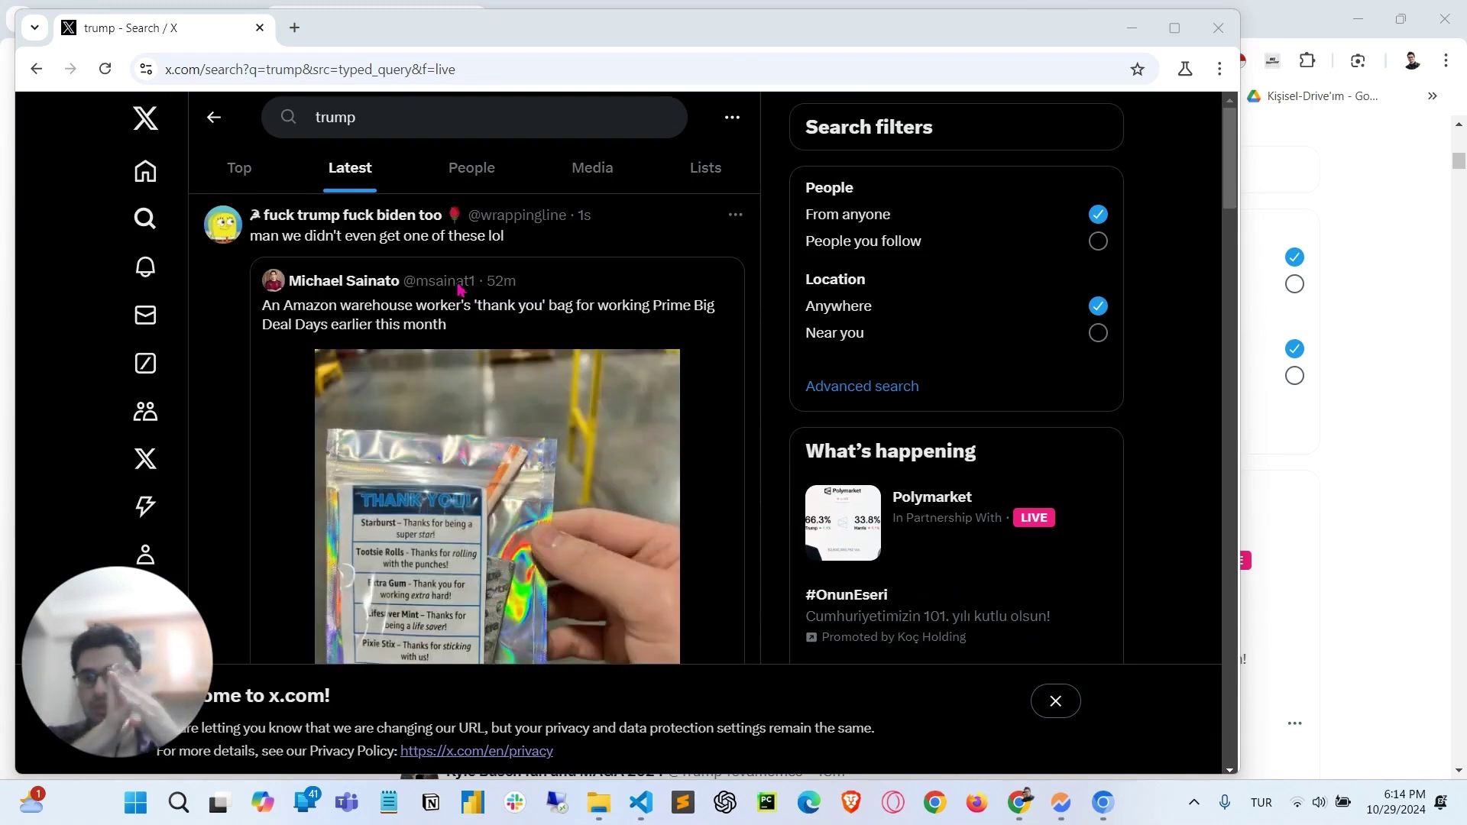
pyautogui.scroll(-10, 461, 289)
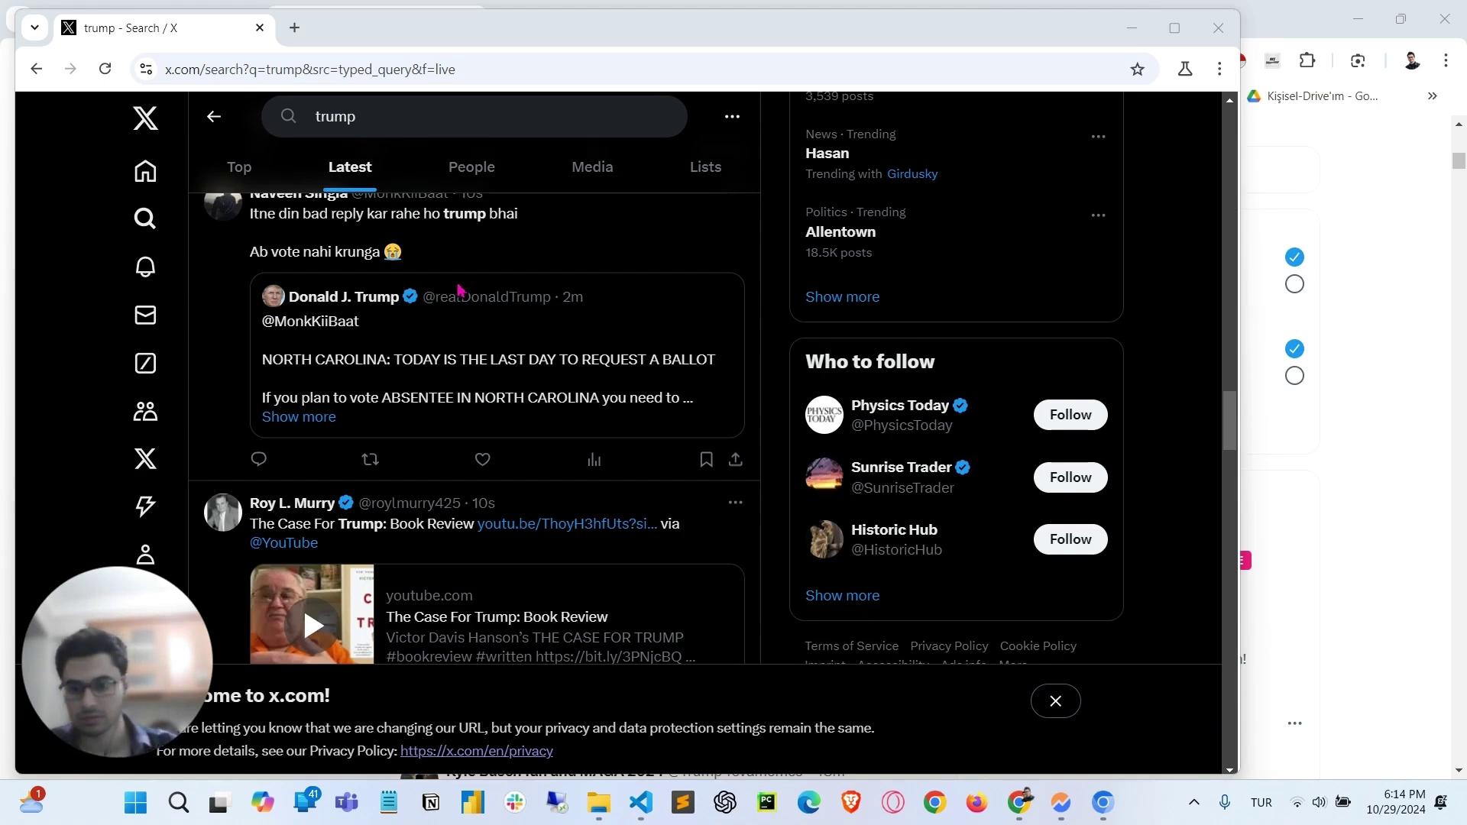
pyautogui.scroll(-5, 461, 289)
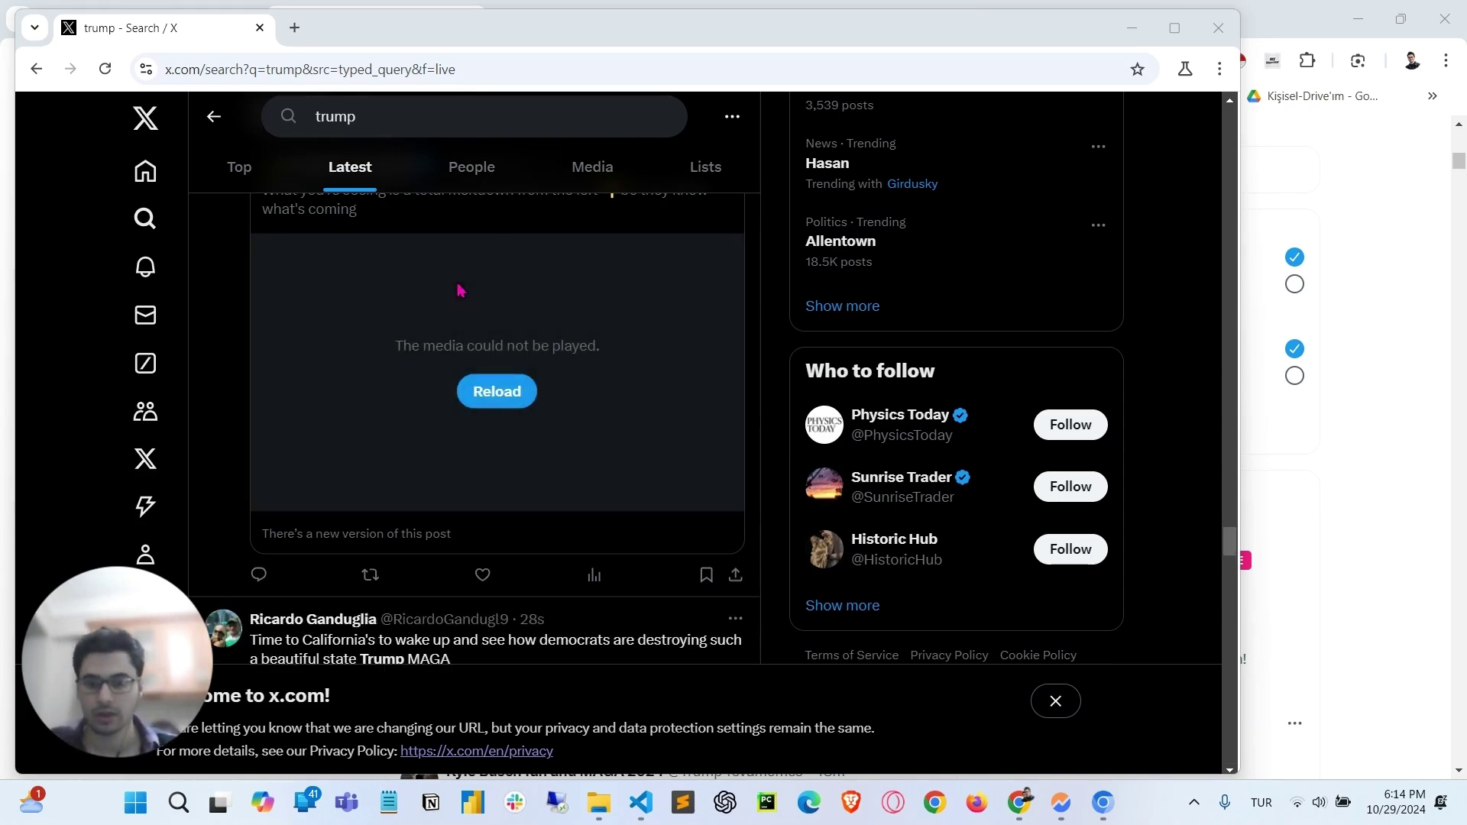
pyautogui.scroll(-5, 459, 289)
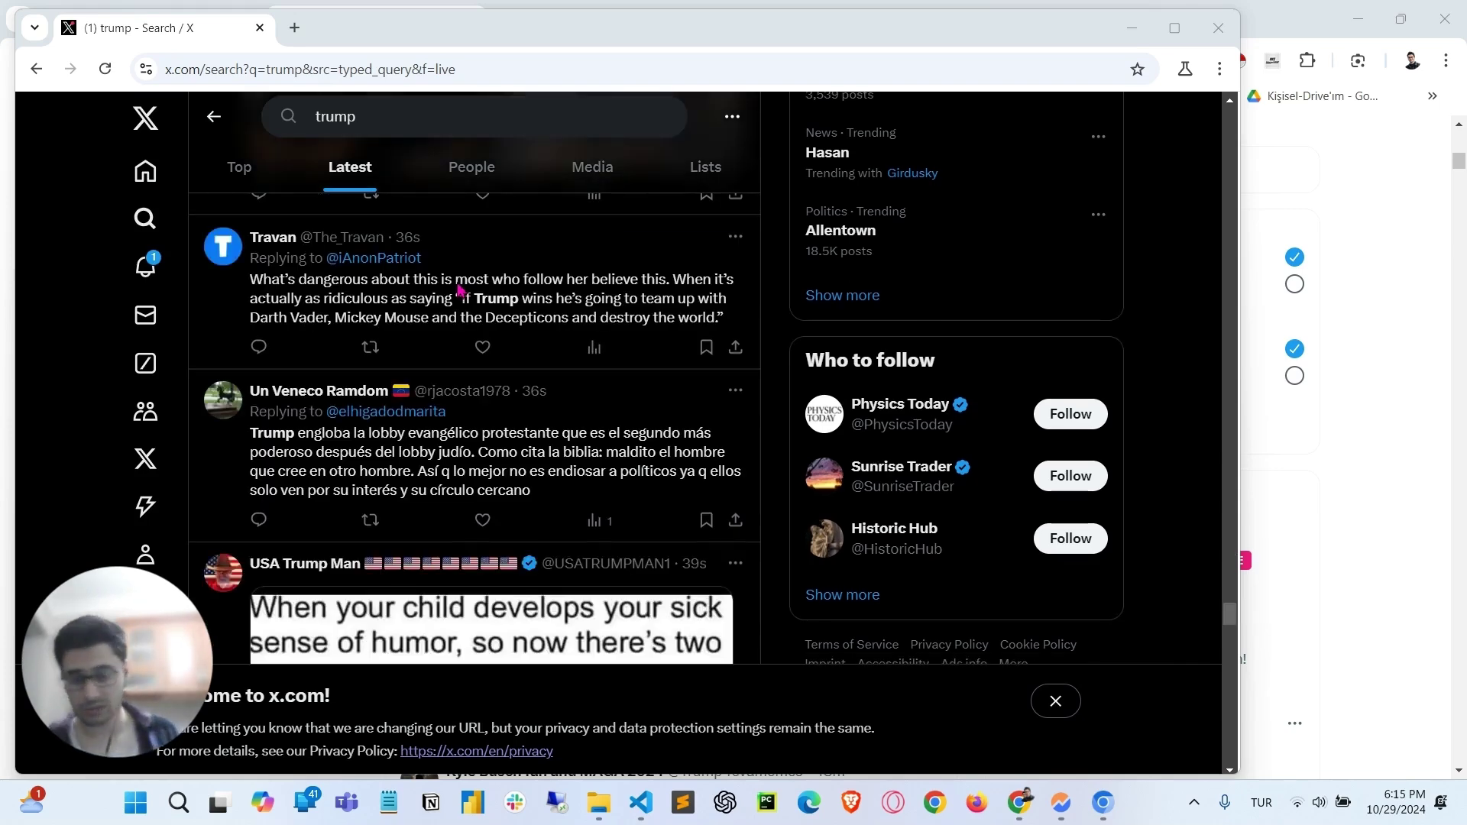
pyautogui.scroll(-5, 459, 289)
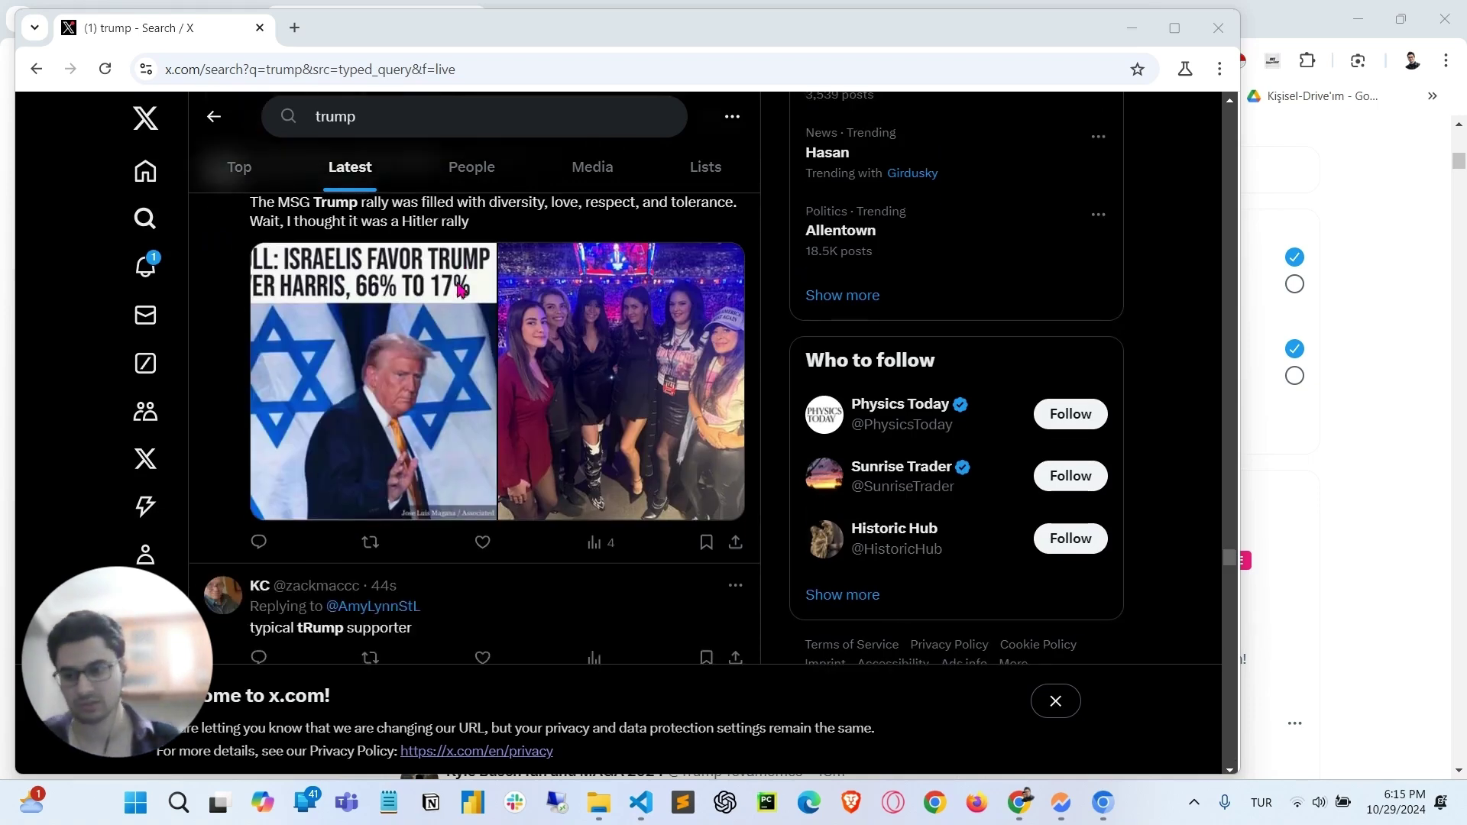
pyautogui.scroll(-10, 459, 289)
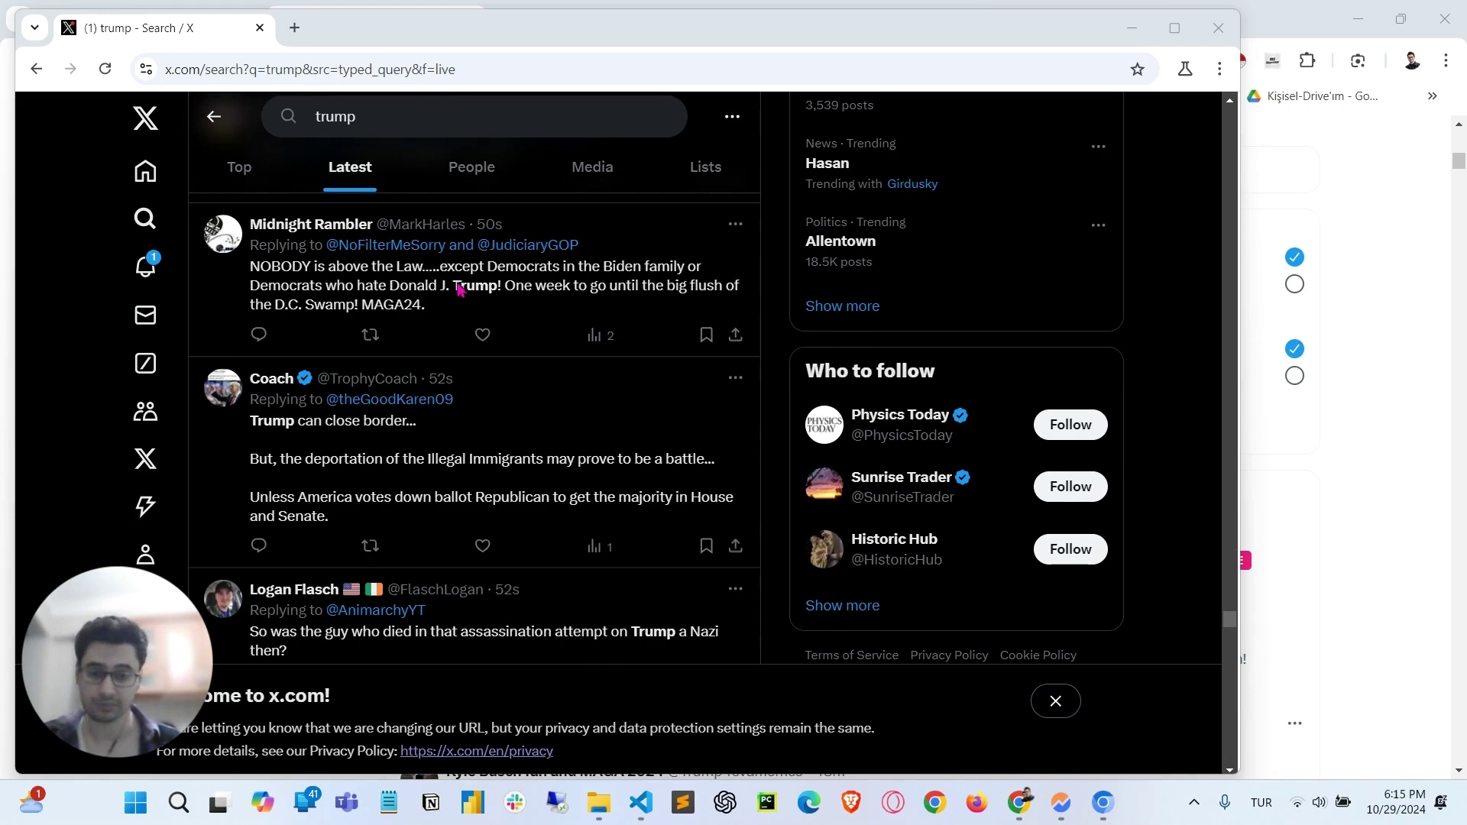
pyautogui.scroll(-5, 459, 289)
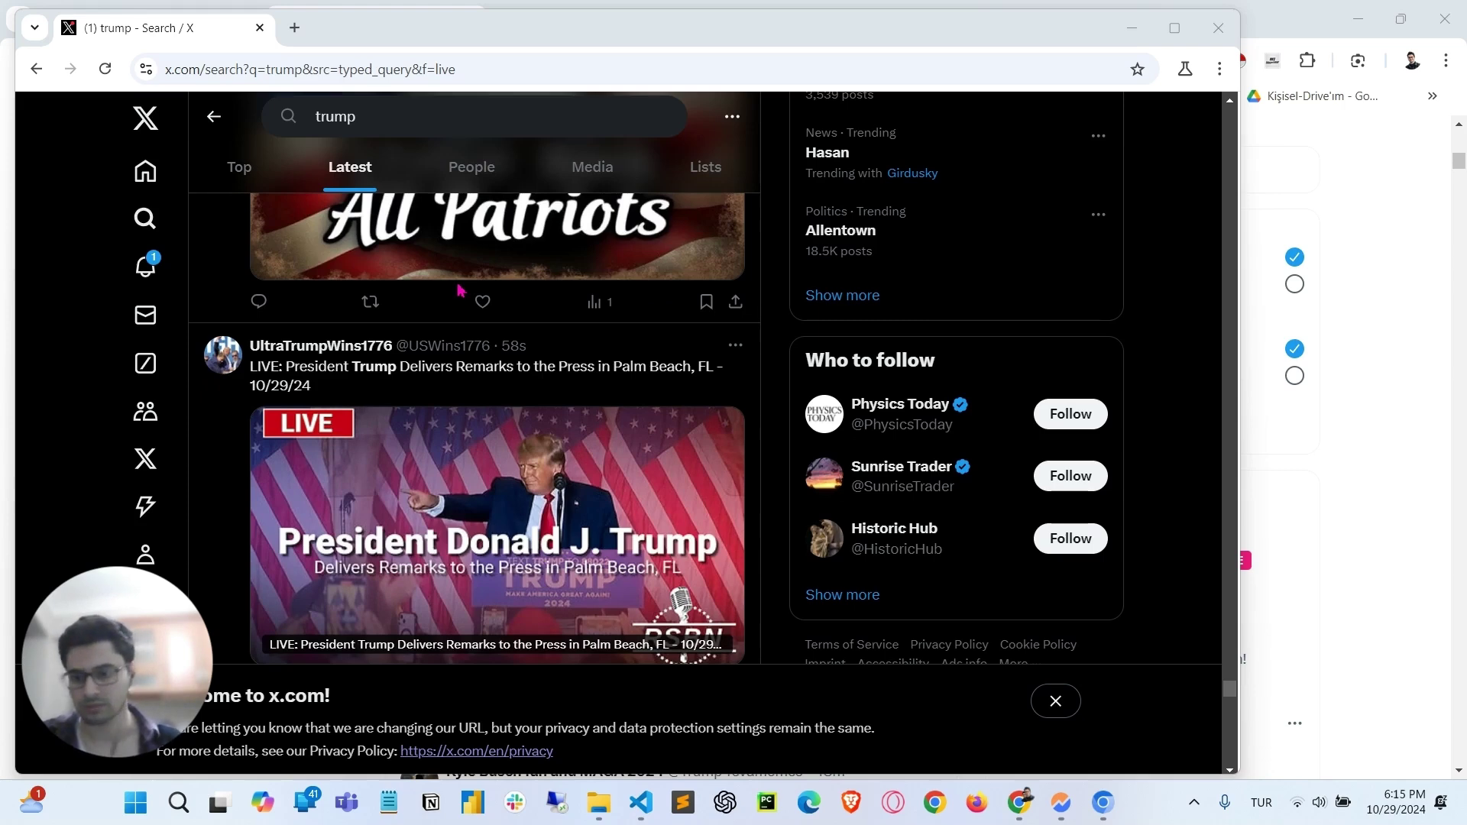
pyautogui.scroll(-5, 459, 289)
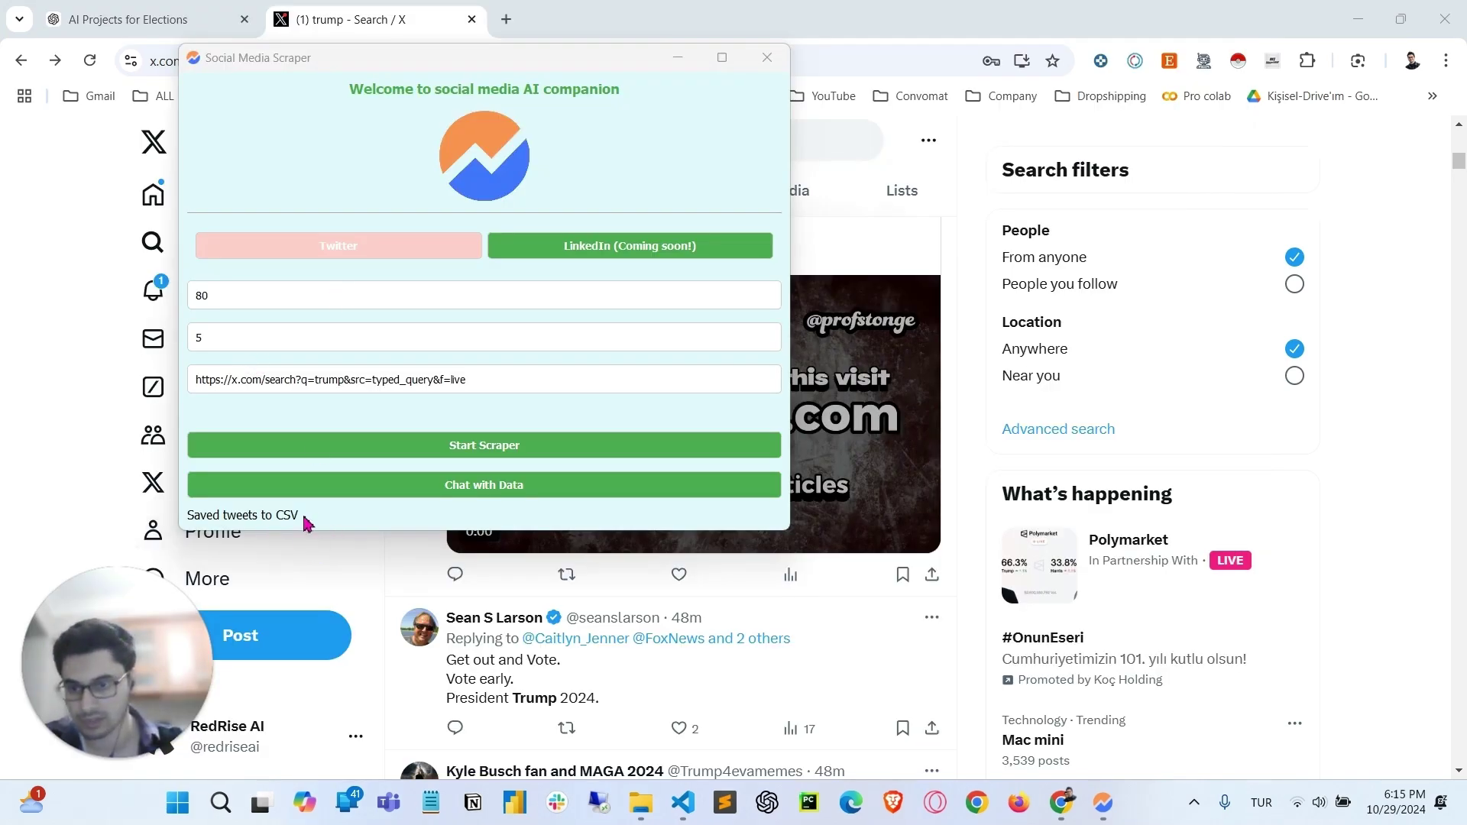
# Switch to File Explorer and select the tweets text document in the PW AI folder
pyautogui.click(302, 524)
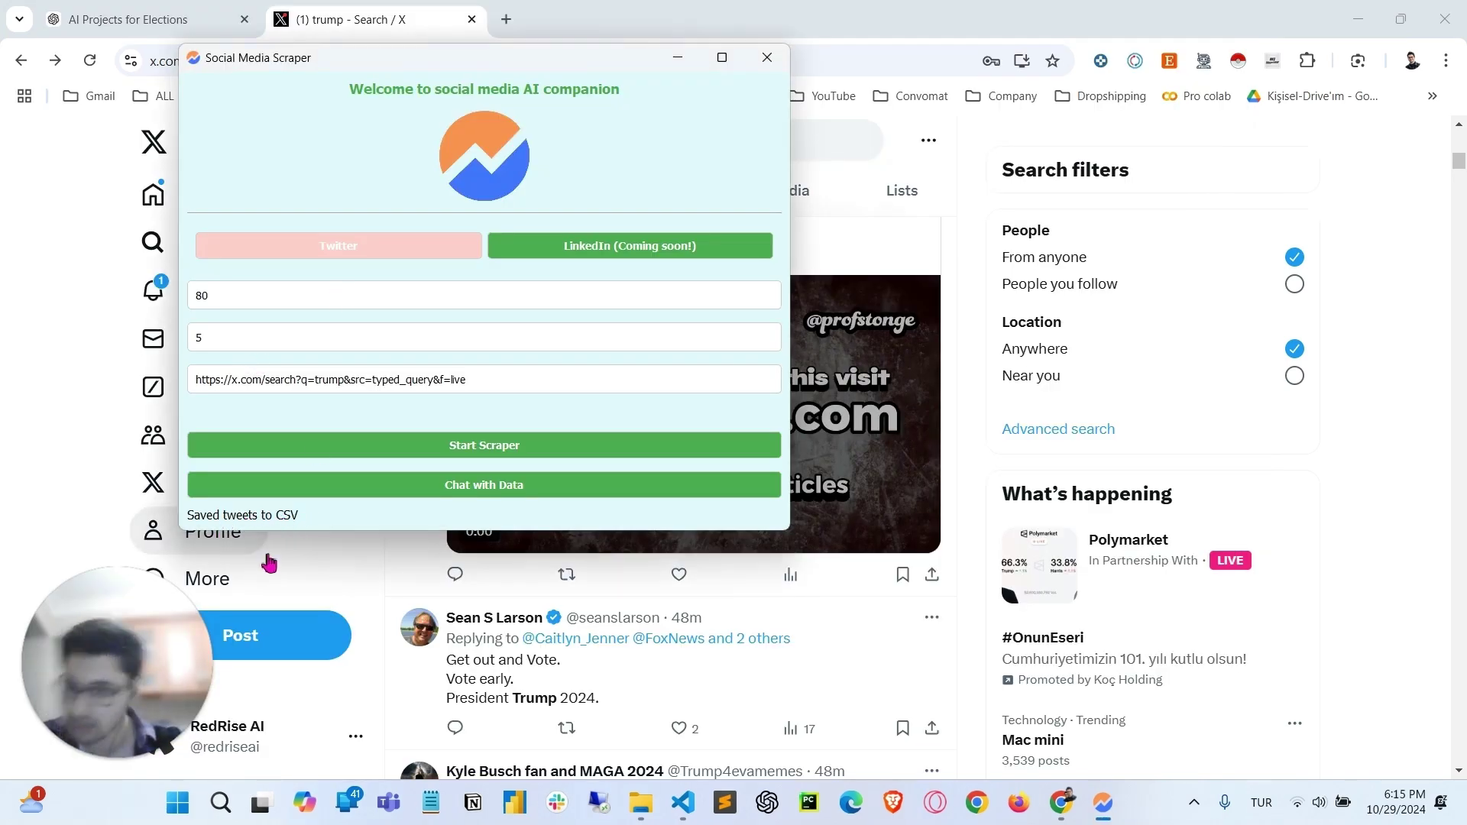
pyautogui.click(640, 802)
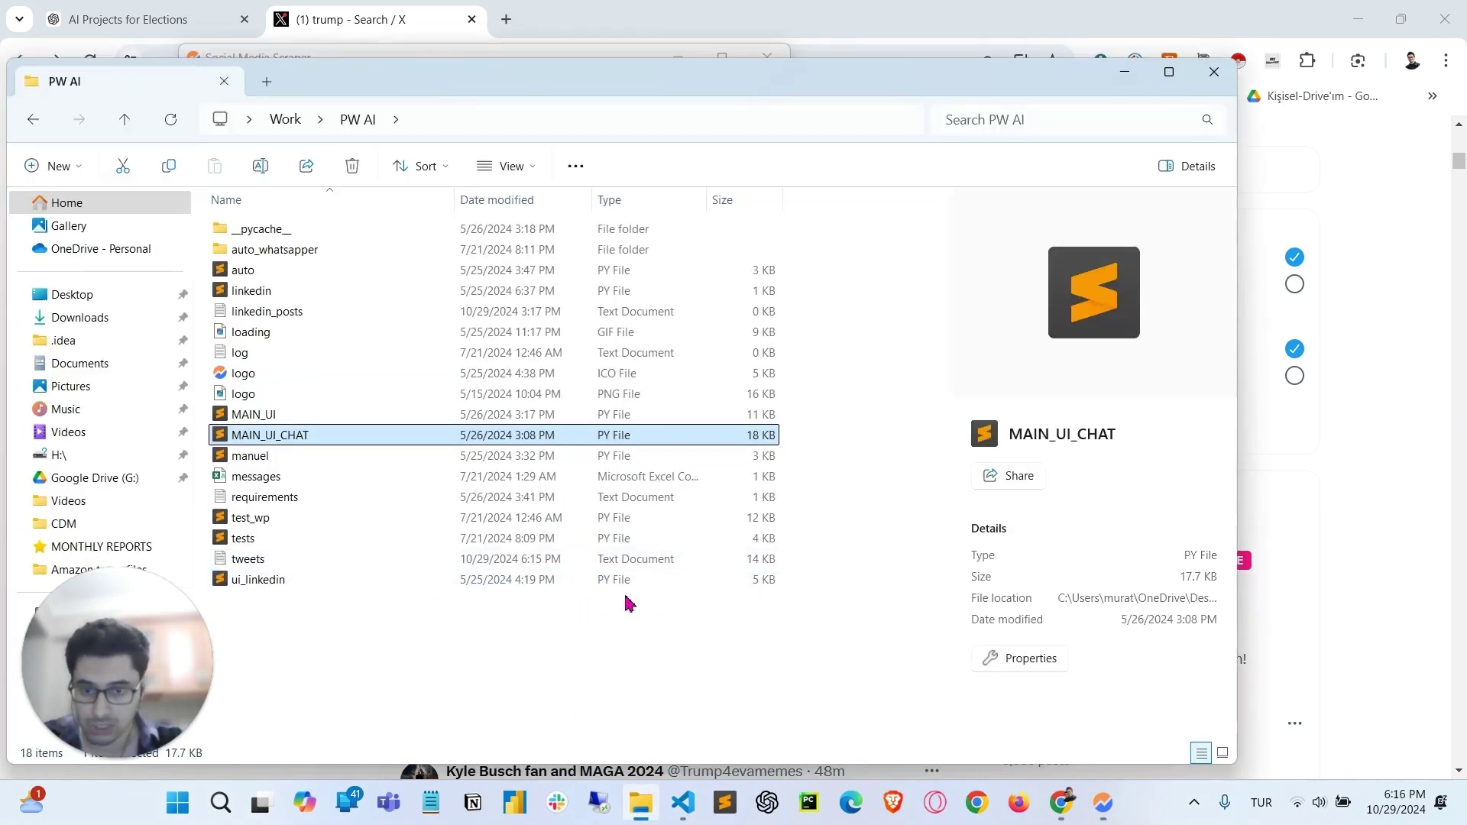
pyautogui.click(383, 573)
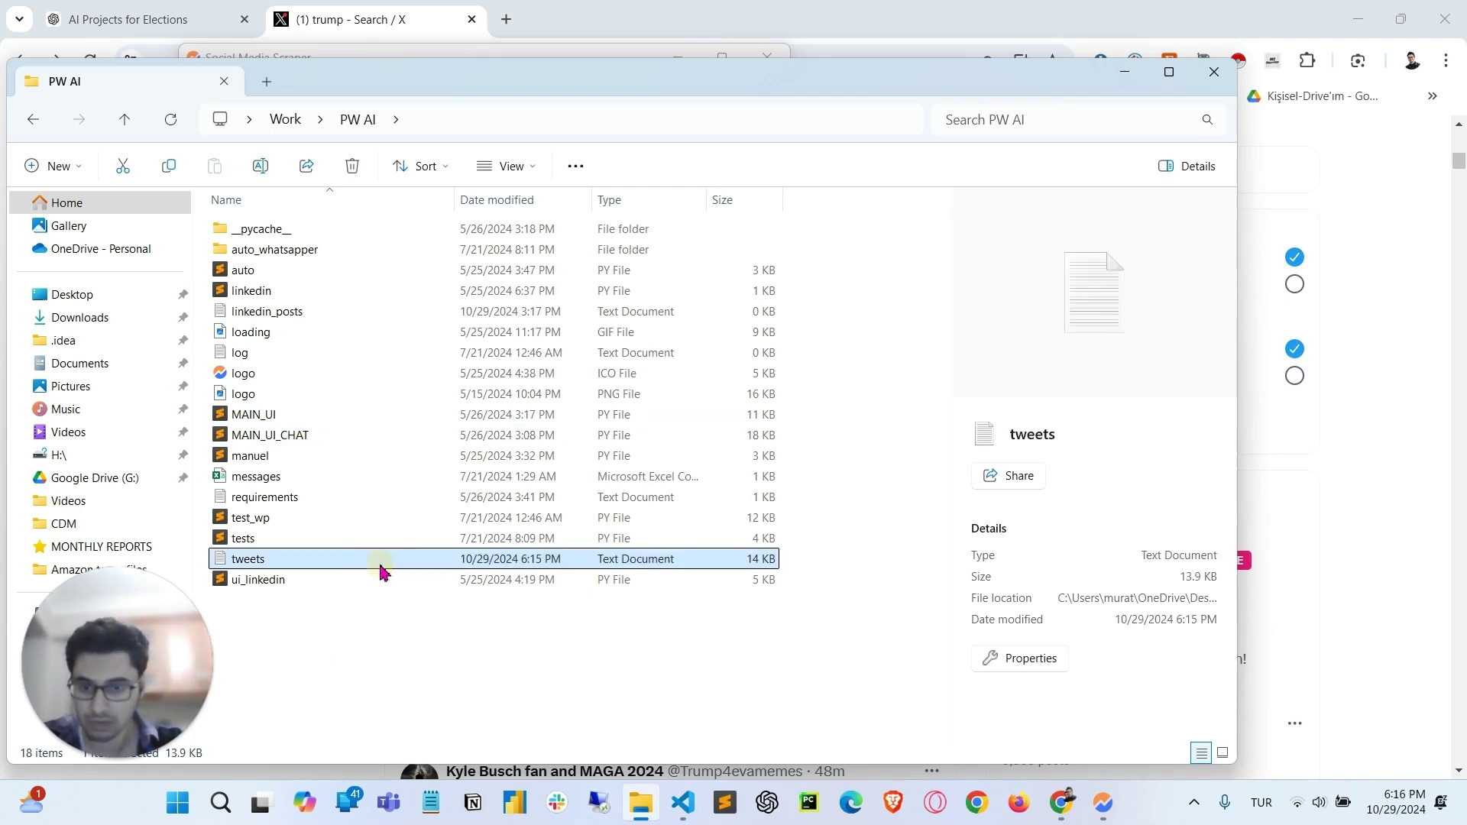
# Open the tweets text document, read through the scraped posts to the end, and minimize the File Explorer window
pyautogui.doubleClick(383, 573)
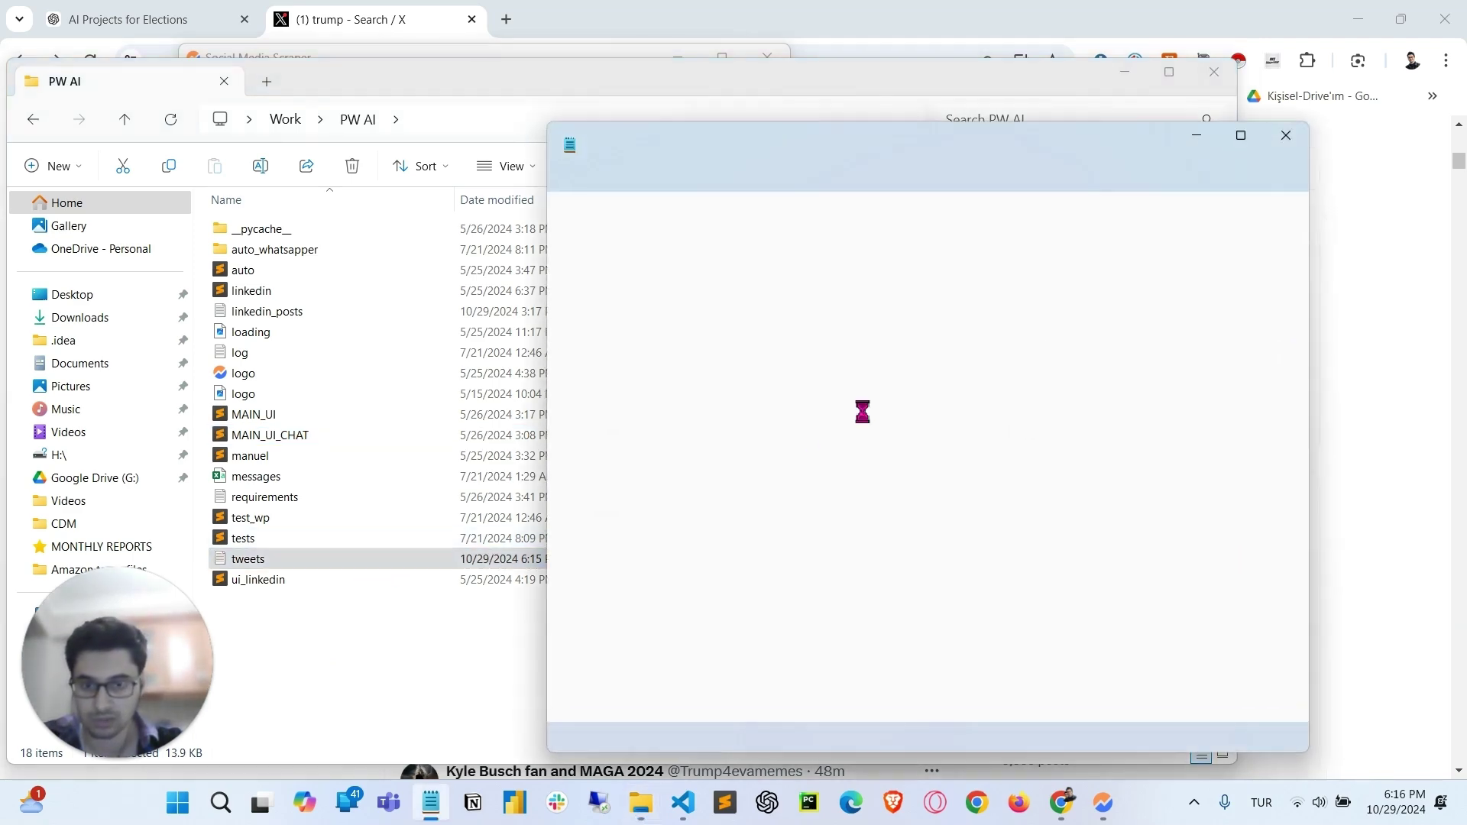
pyautogui.scroll(-10, 773, 417)
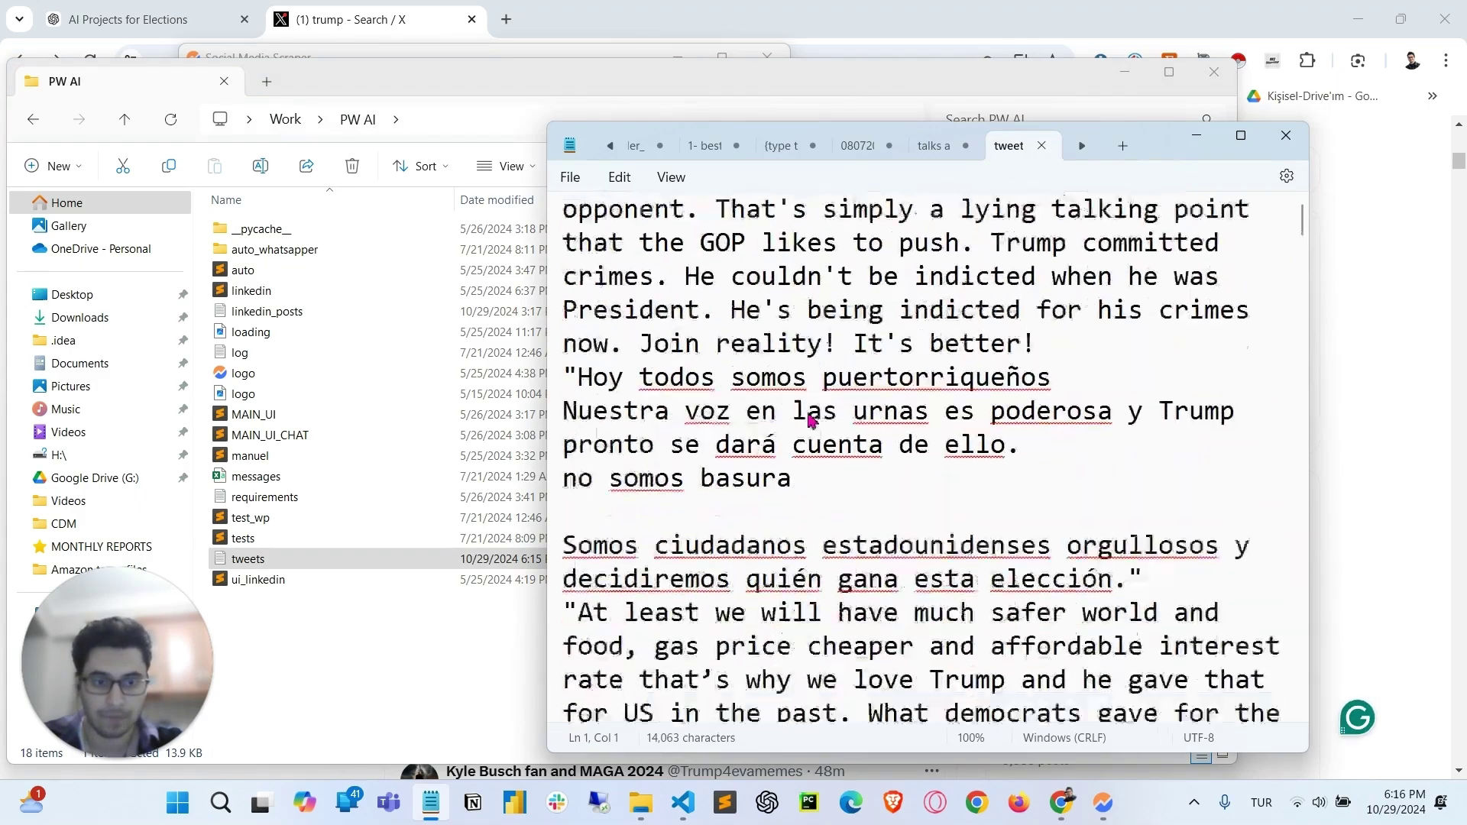
pyautogui.scroll(-15, 805, 416)
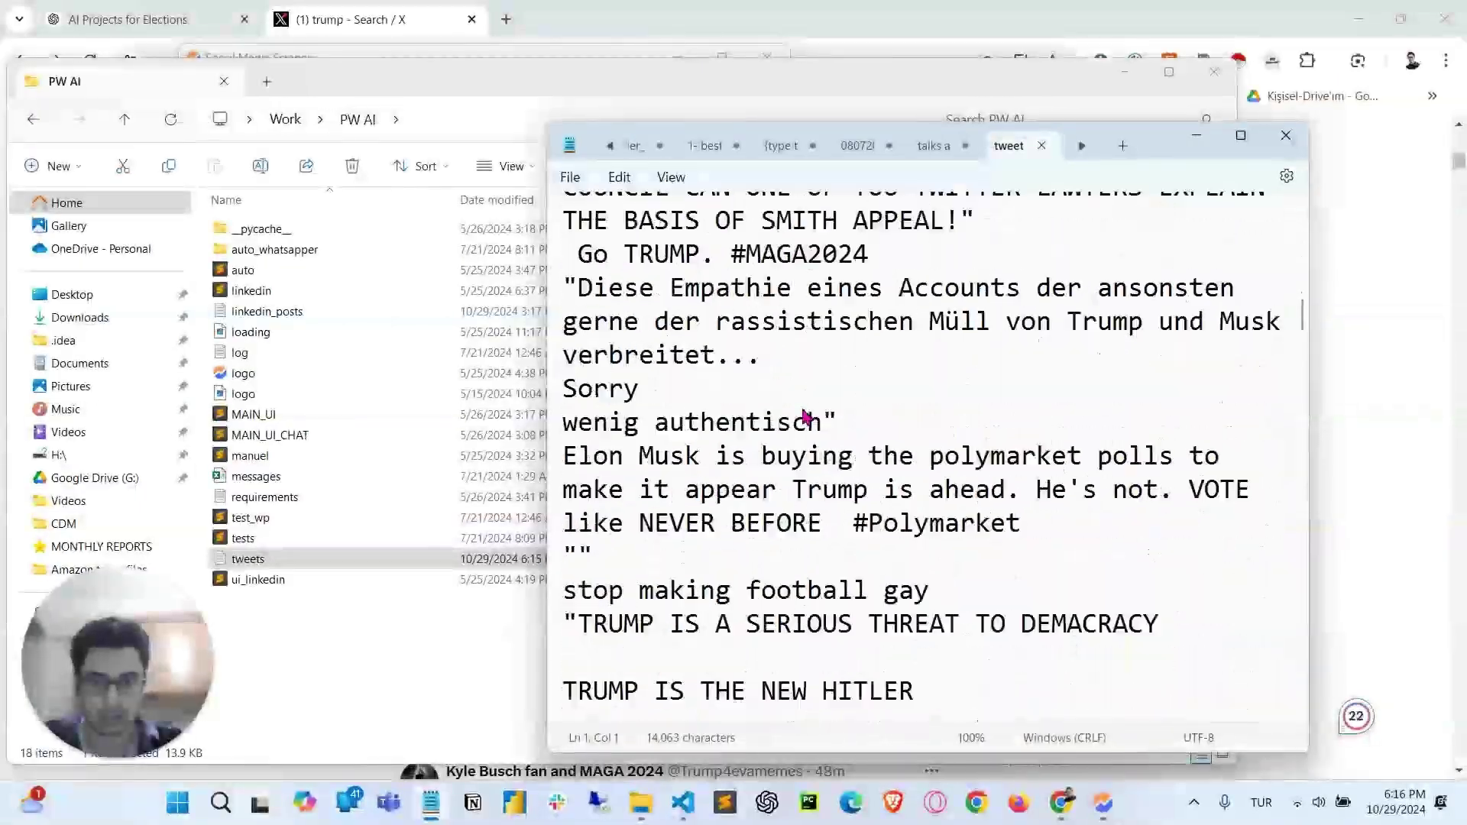
pyautogui.scroll(-20, 810, 413)
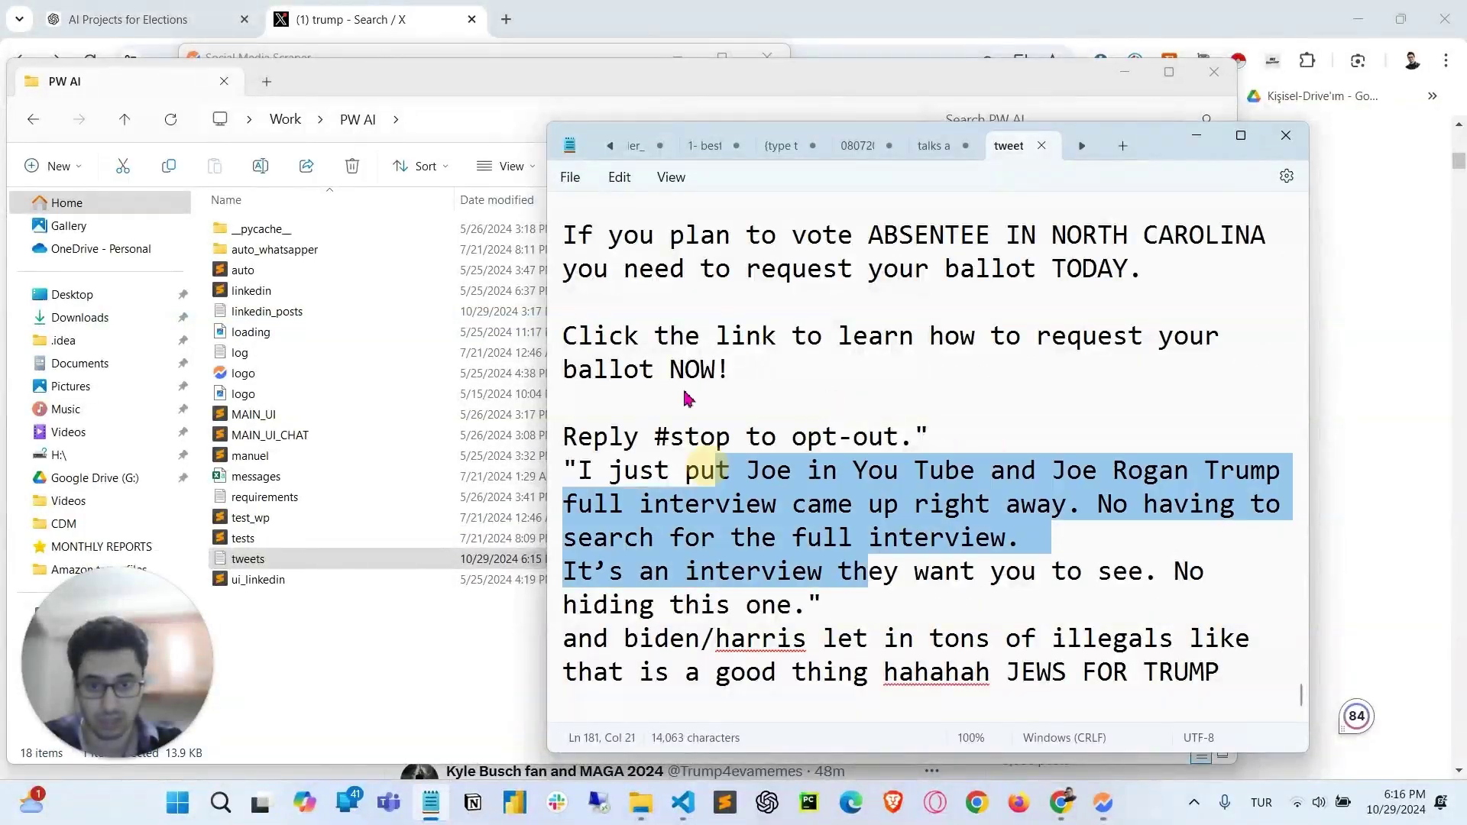
pyautogui.click(1031, 383)
pyautogui.scroll(5, 1031, 383)
pyautogui.click(1121, 97)
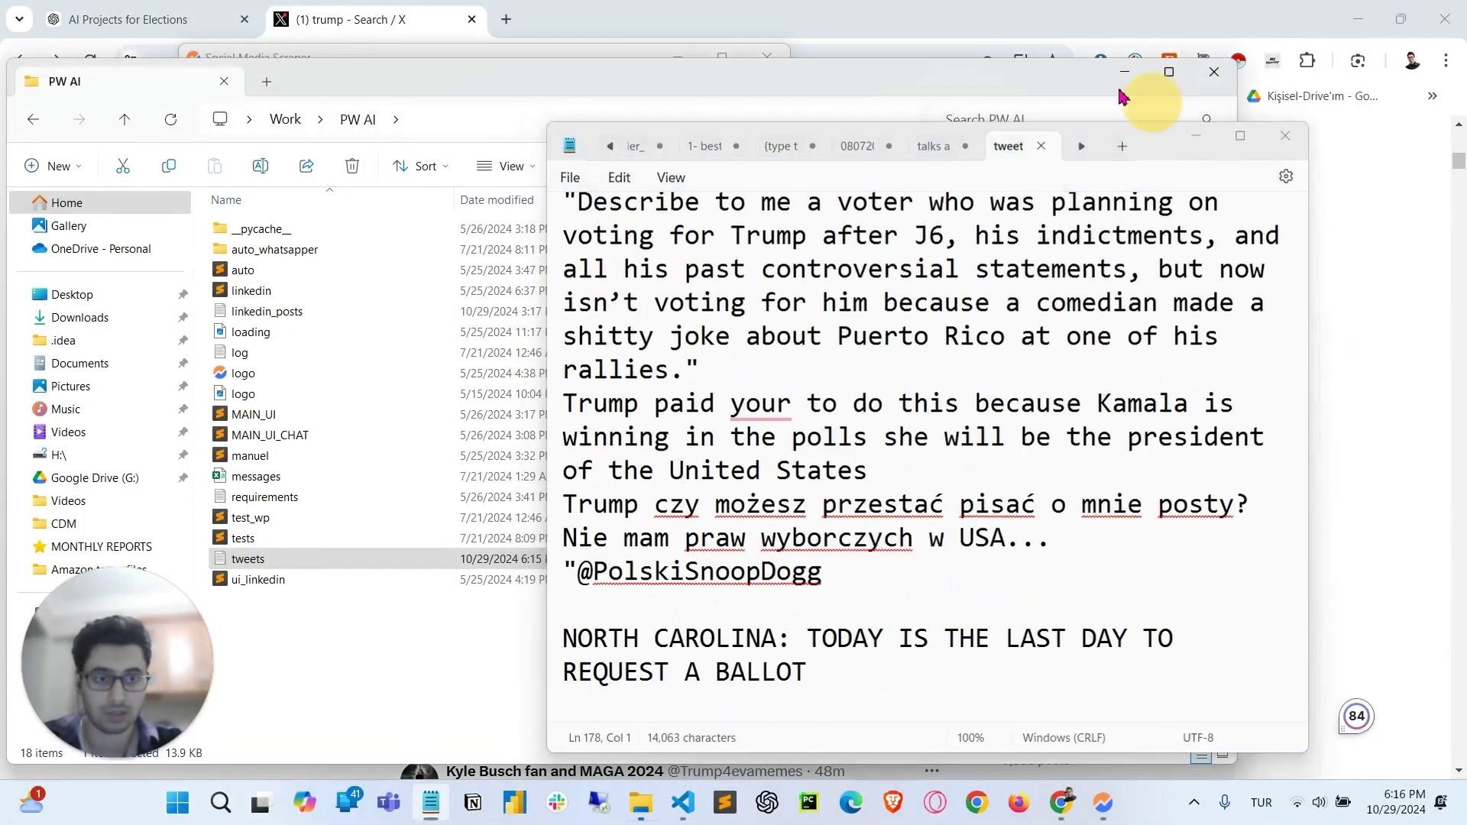
pyautogui.click(1124, 71)
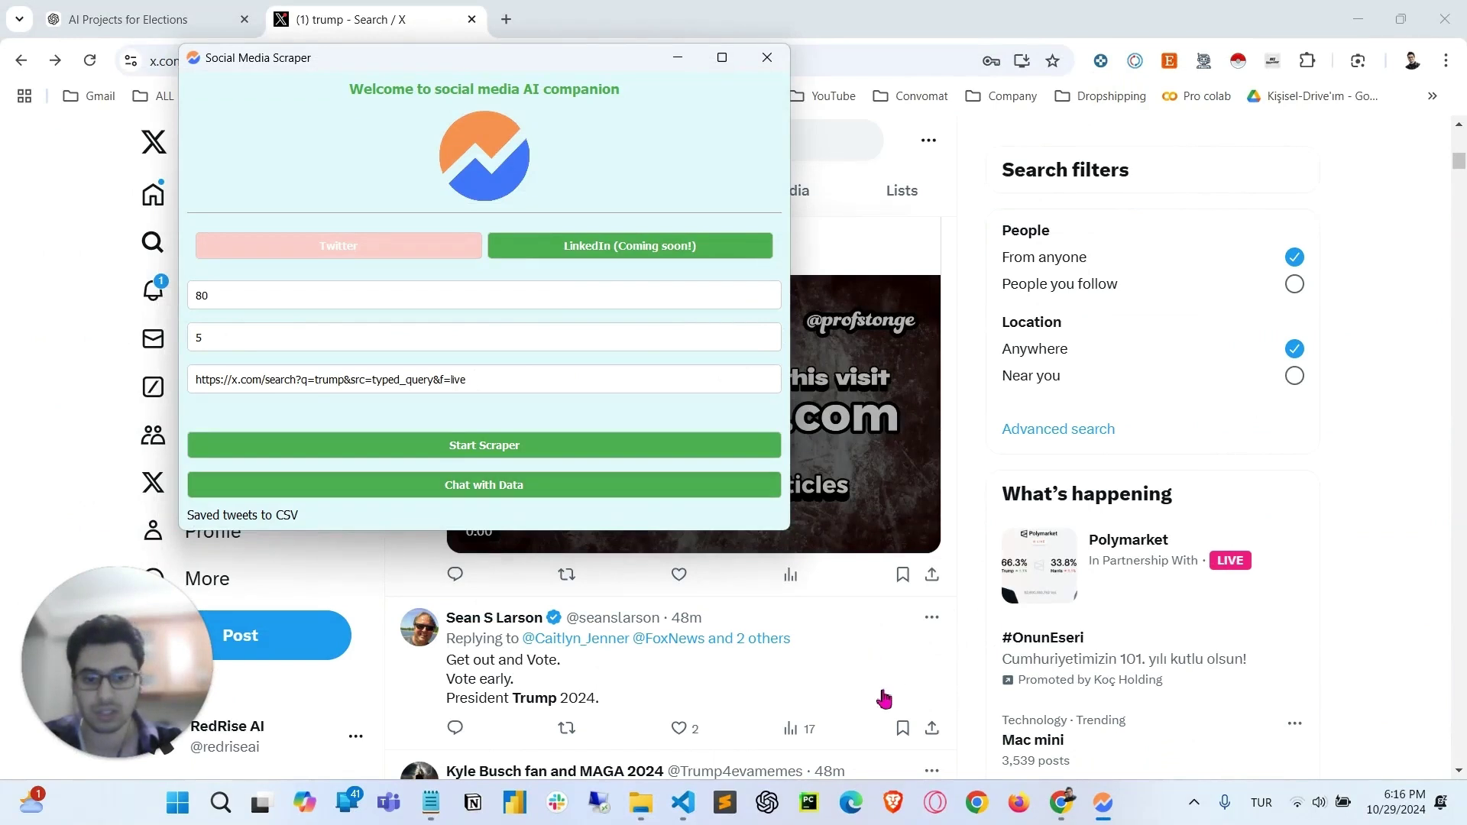
# Start the scraper's chat with the collected data and examine the run's traceback in the VS Code output
pyautogui.click(509, 495)
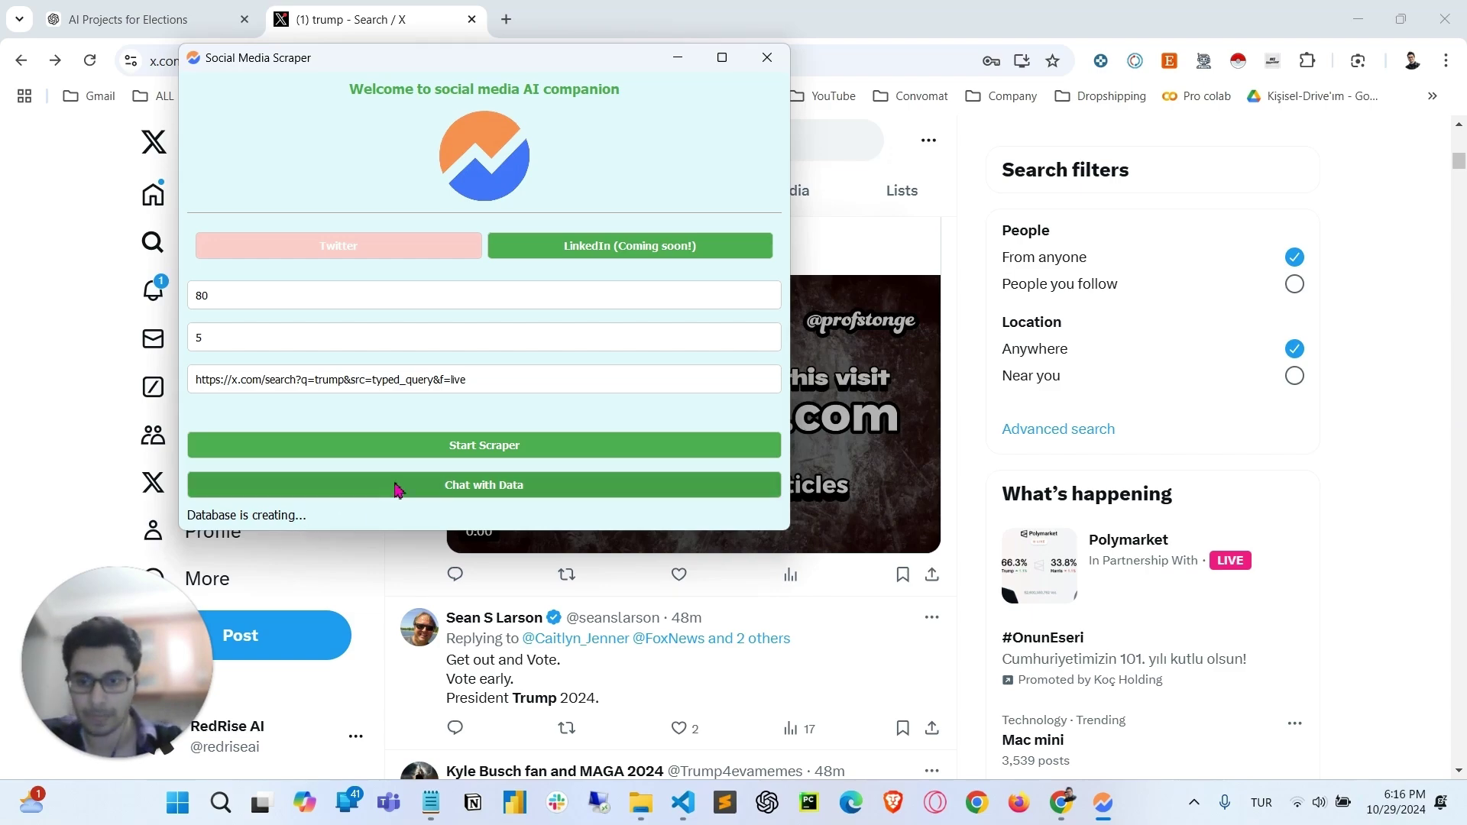
pyautogui.click(682, 802)
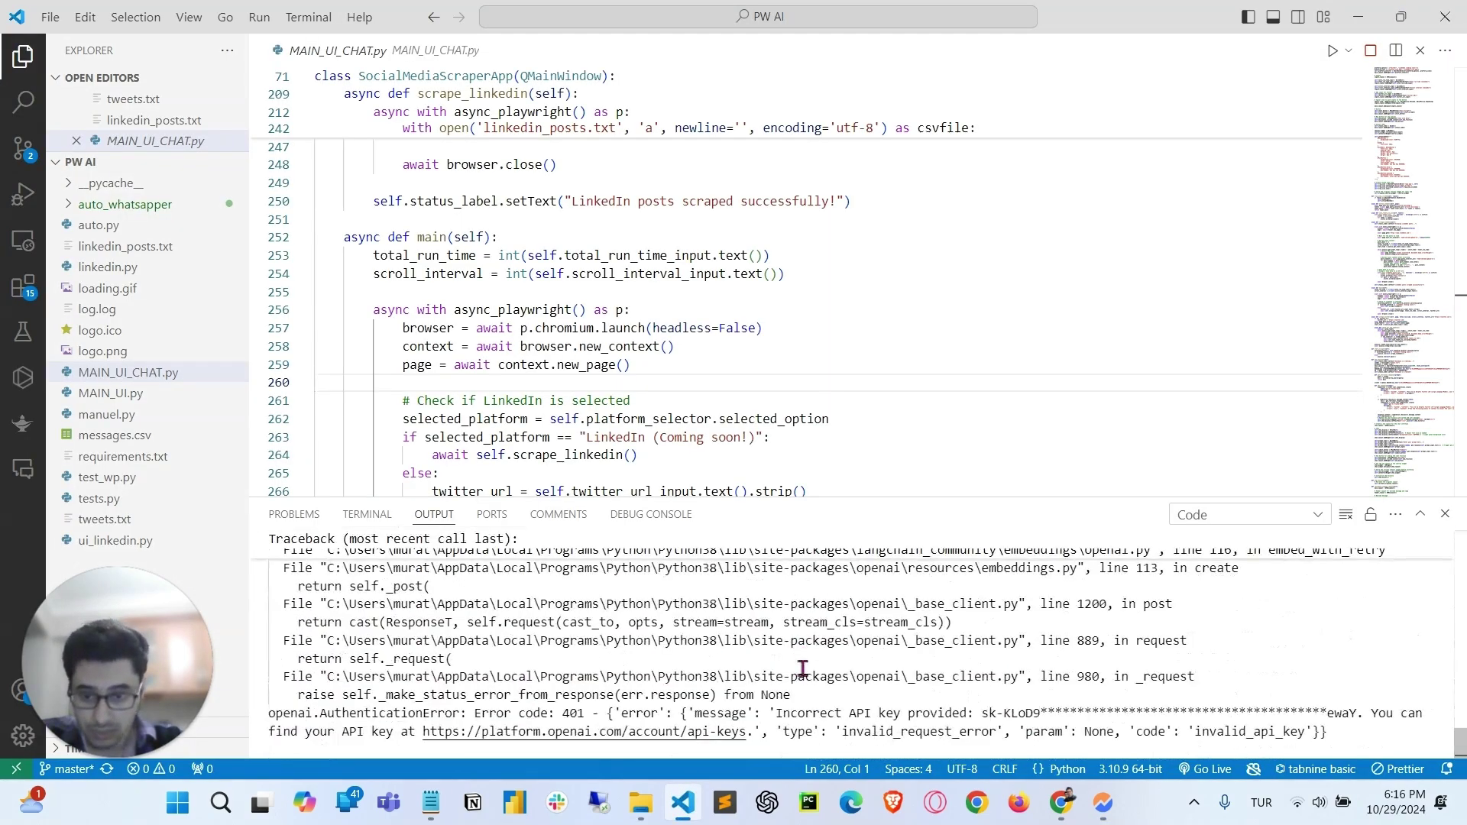
pyautogui.moveTo(982, 716); pyautogui.dragTo(1211, 717)
pyautogui.click(1140, 716)
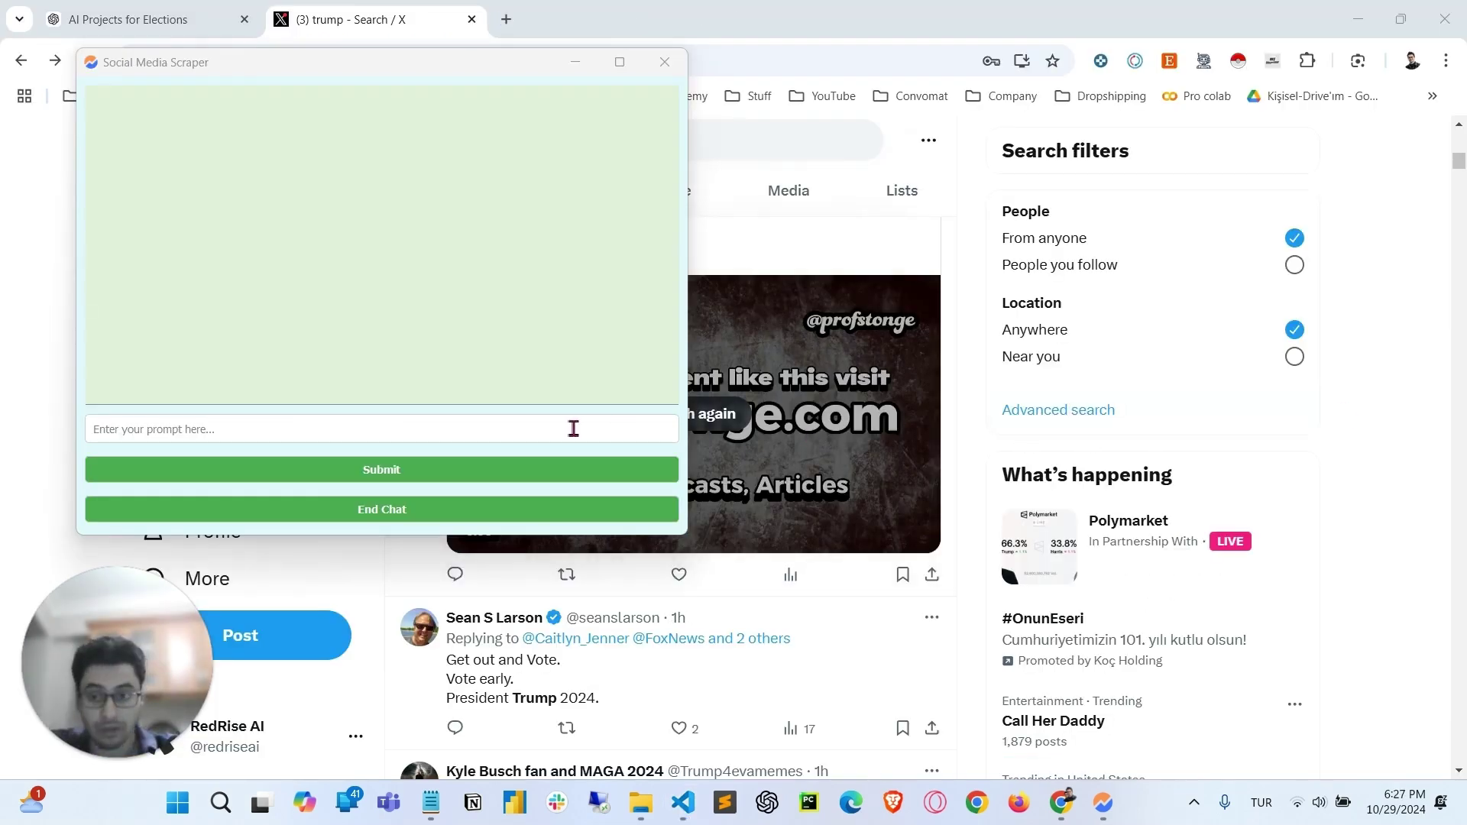
# Ask the data chat "what do they think about Trump"
pyautogui.click(573, 428)
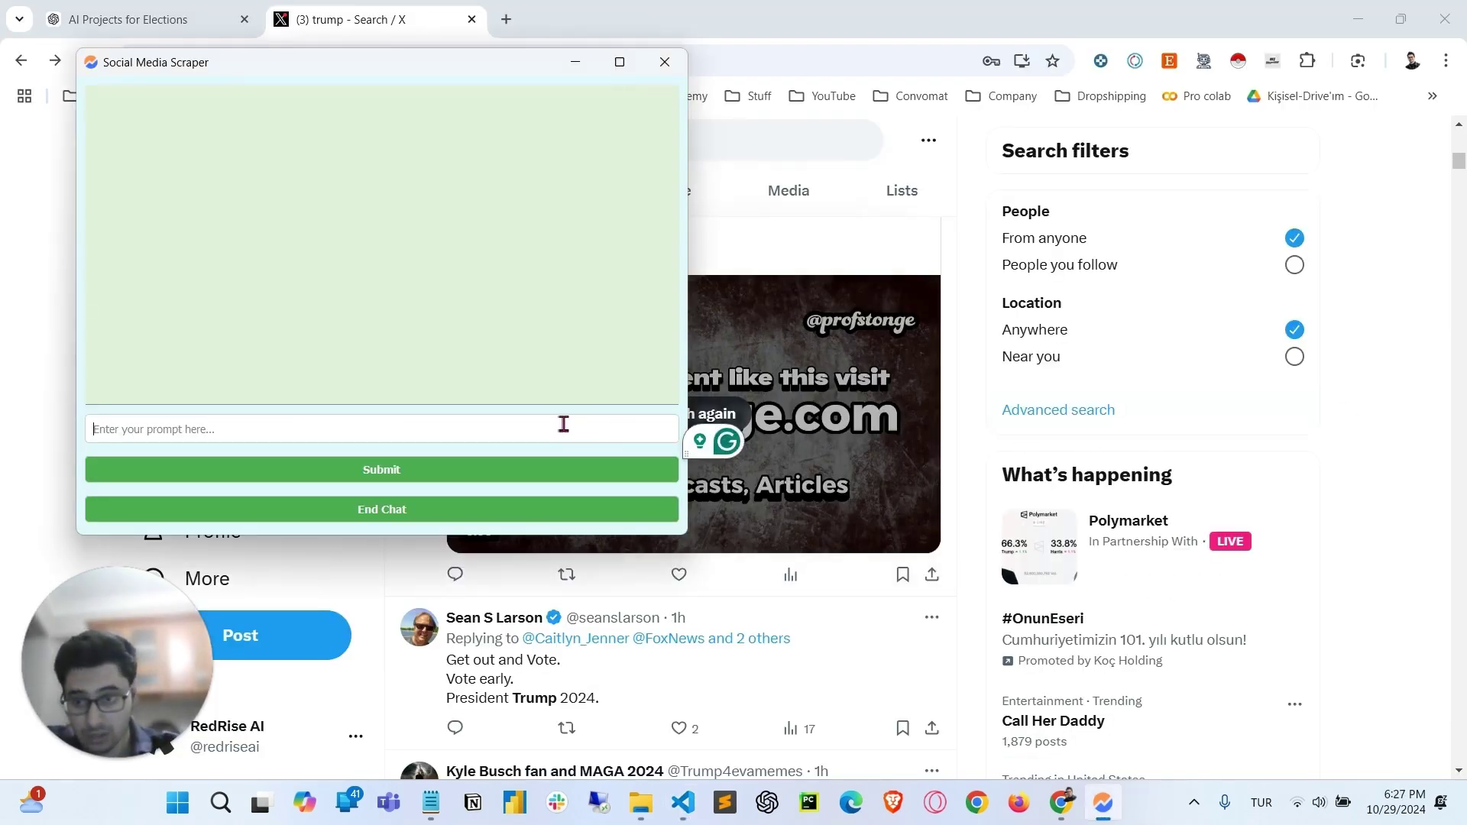
pyautogui.write('what ')
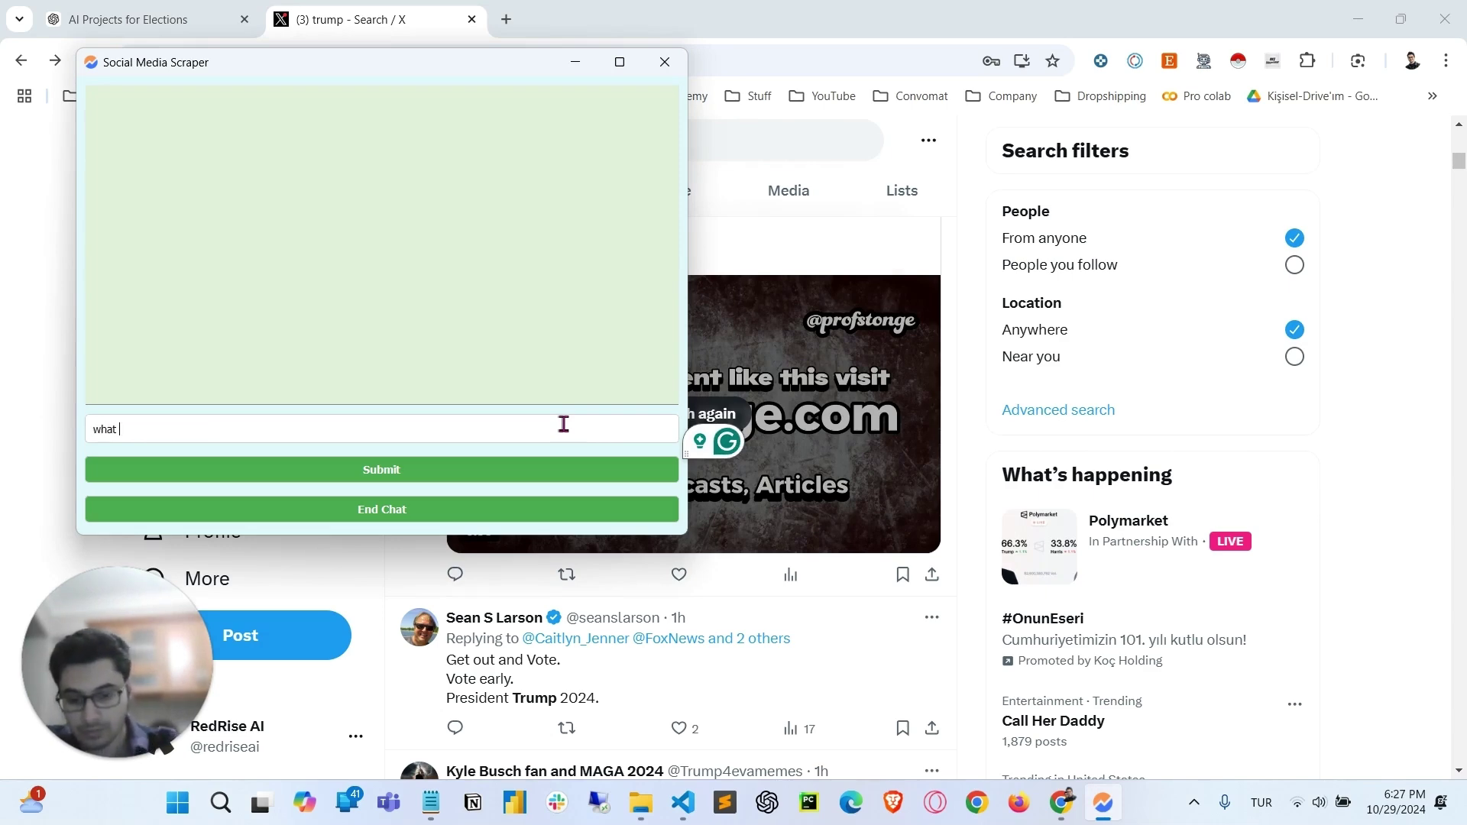
pyautogui.write('do they think')
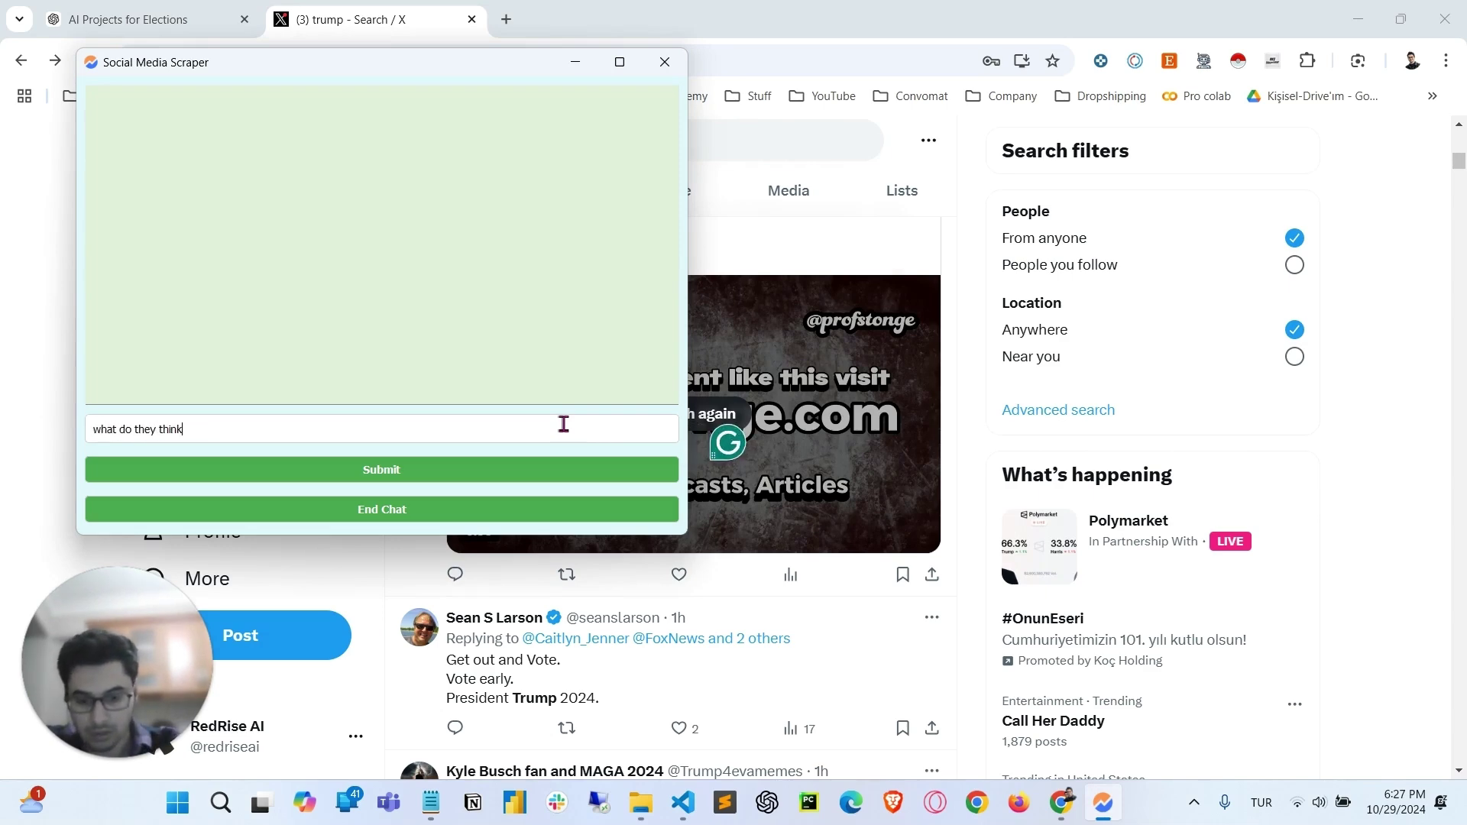
pyautogui.write(' about Trump')
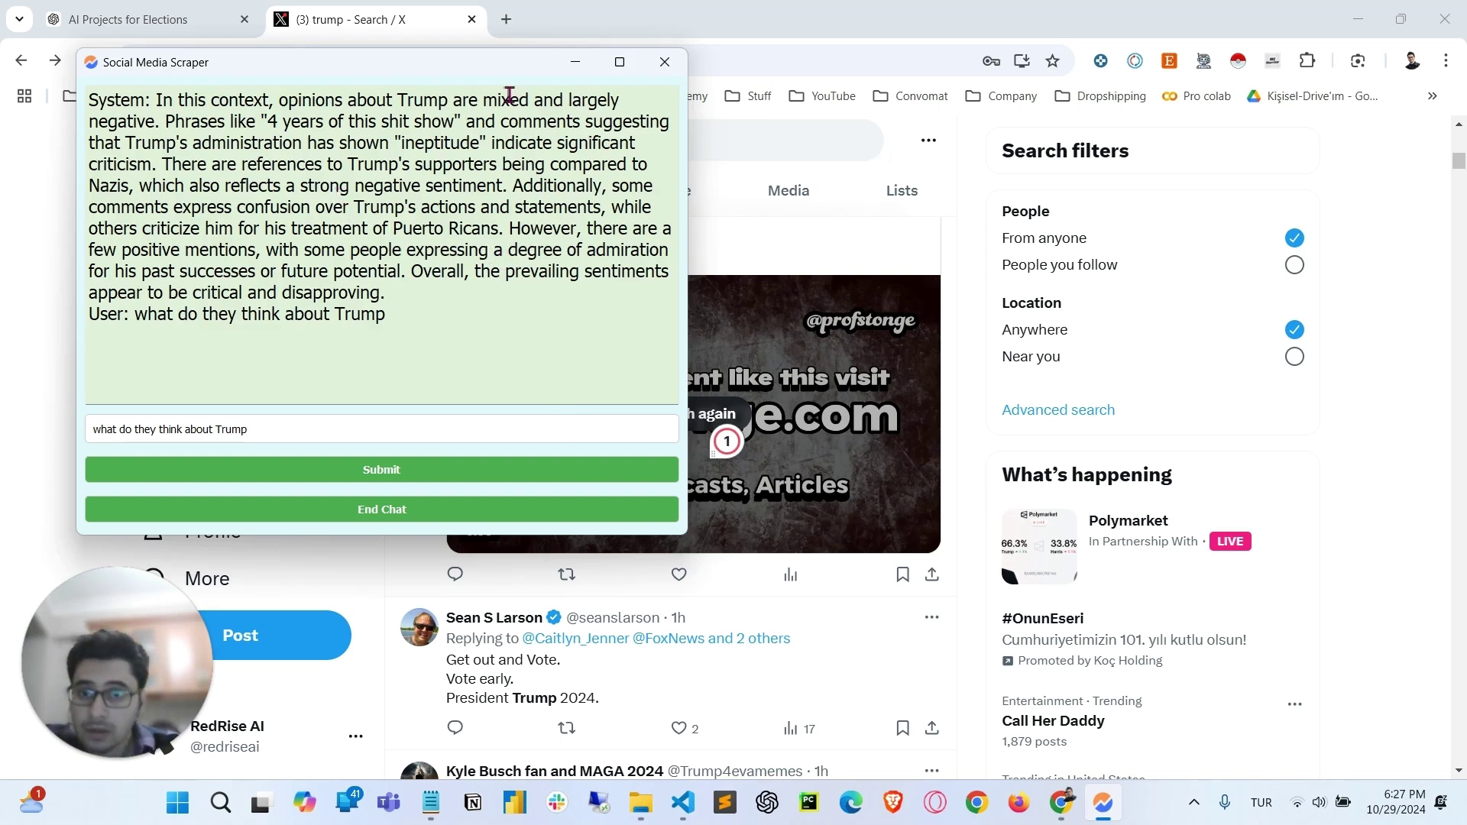
# Read the chat's answer about opinions on Trump, marking its key phrases on sentiment and criticism
pyautogui.moveTo(336, 100); pyautogui.dragTo(523, 105)
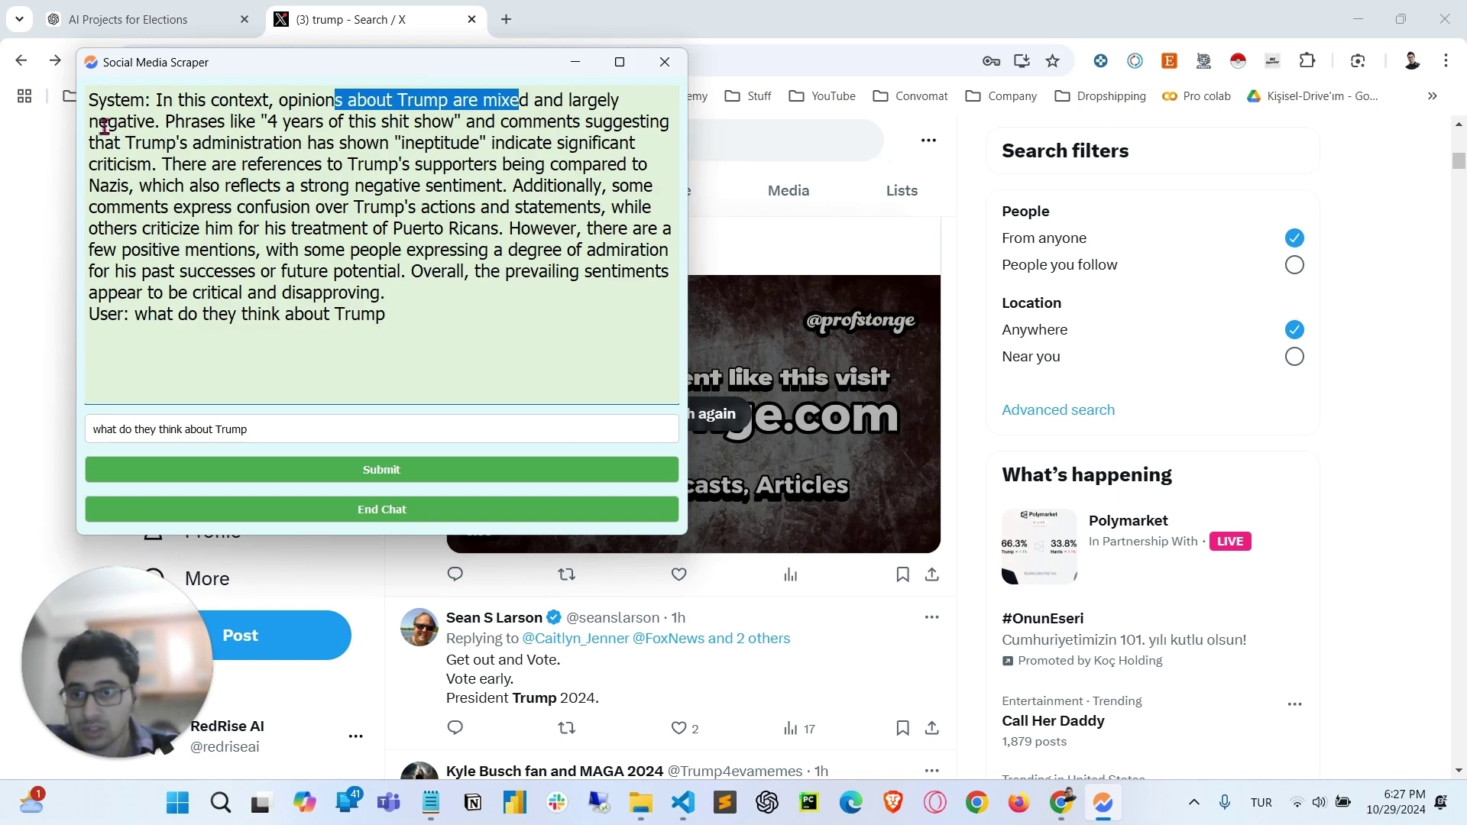
pyautogui.moveTo(99, 123); pyautogui.dragTo(156, 125)
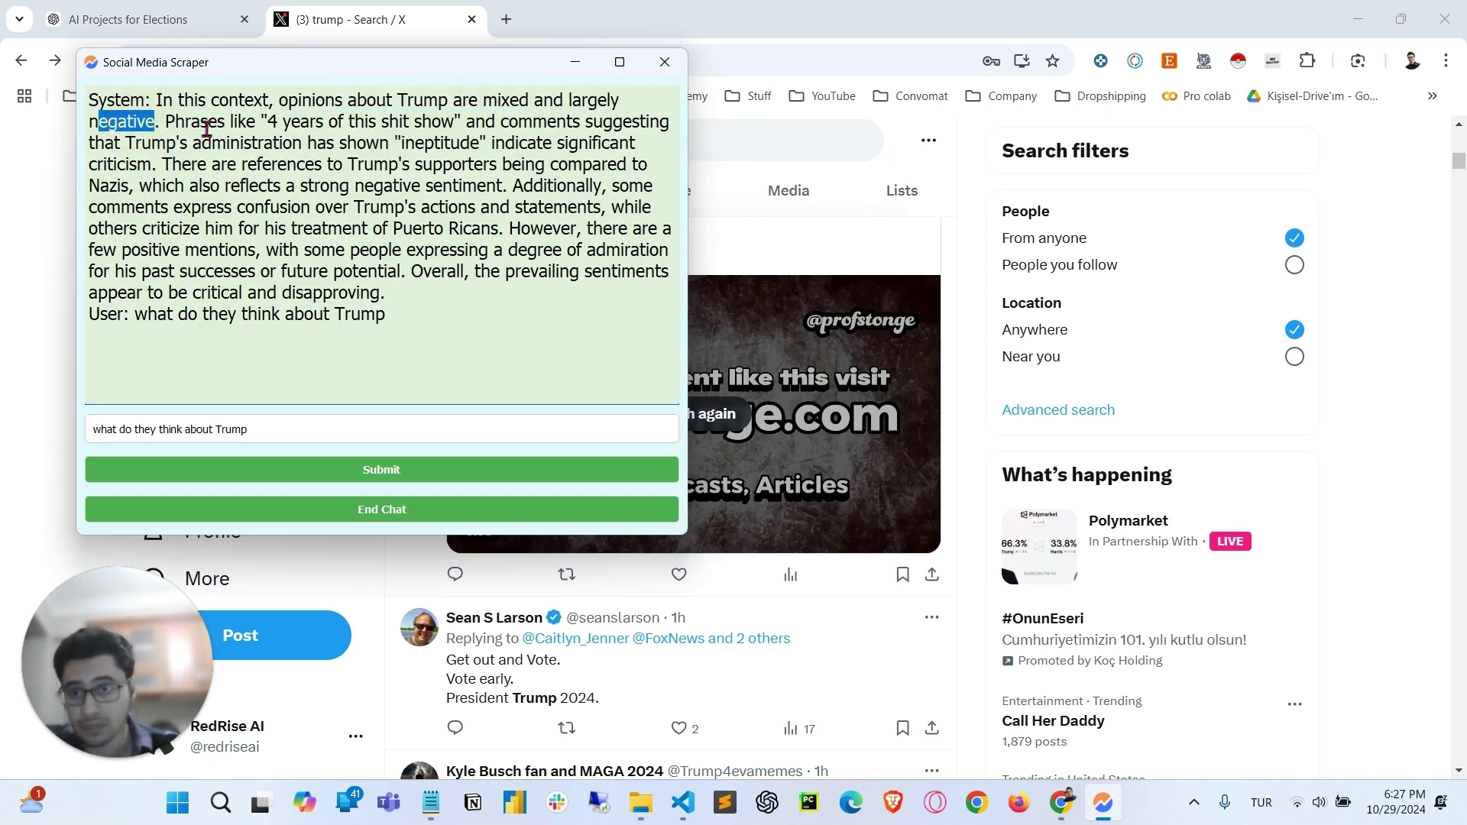
pyautogui.moveTo(273, 130); pyautogui.dragTo(365, 126)
pyautogui.doubleClick(396, 125)
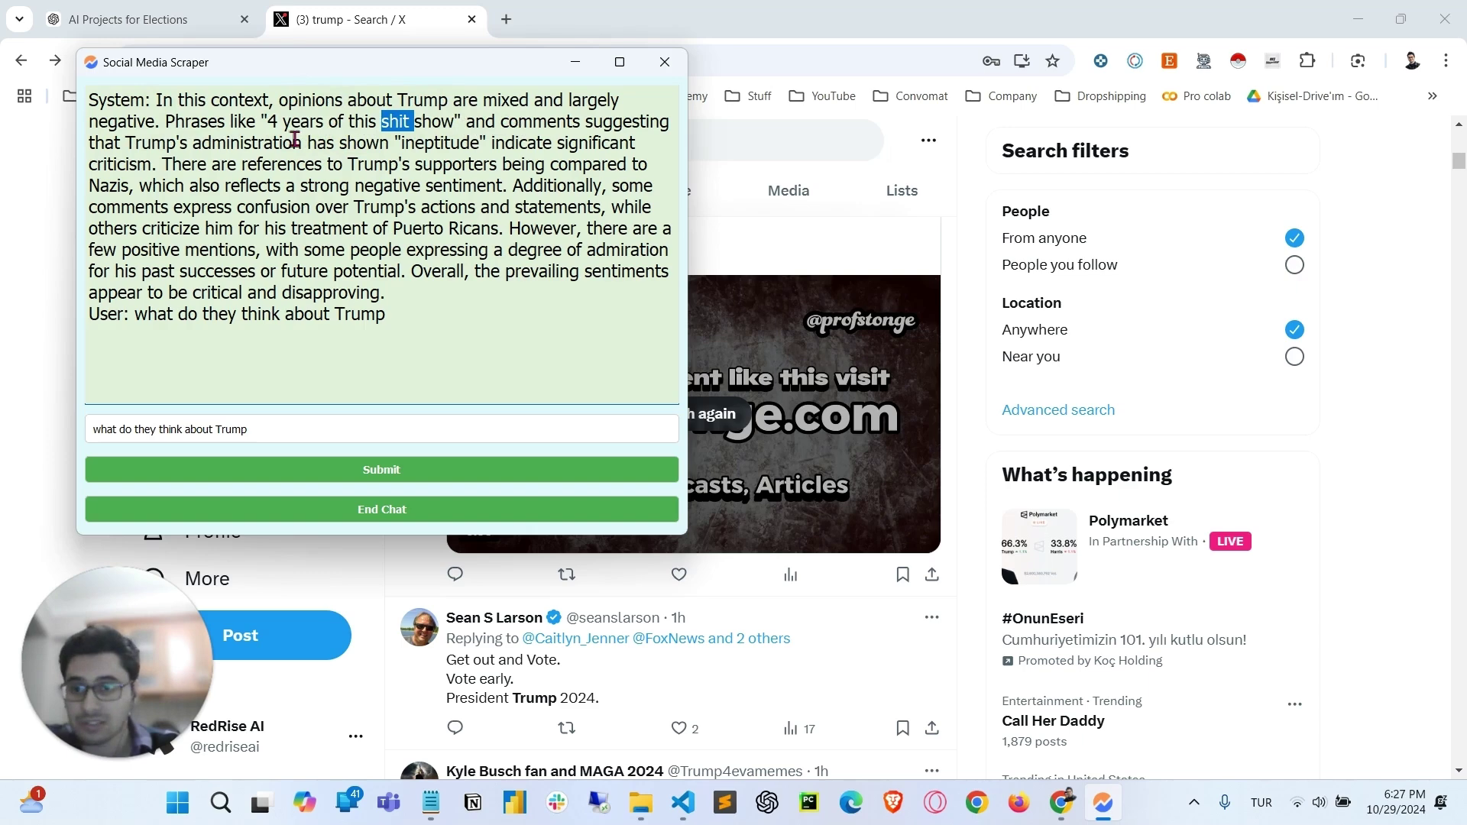
pyautogui.moveTo(228, 150); pyautogui.dragTo(536, 144)
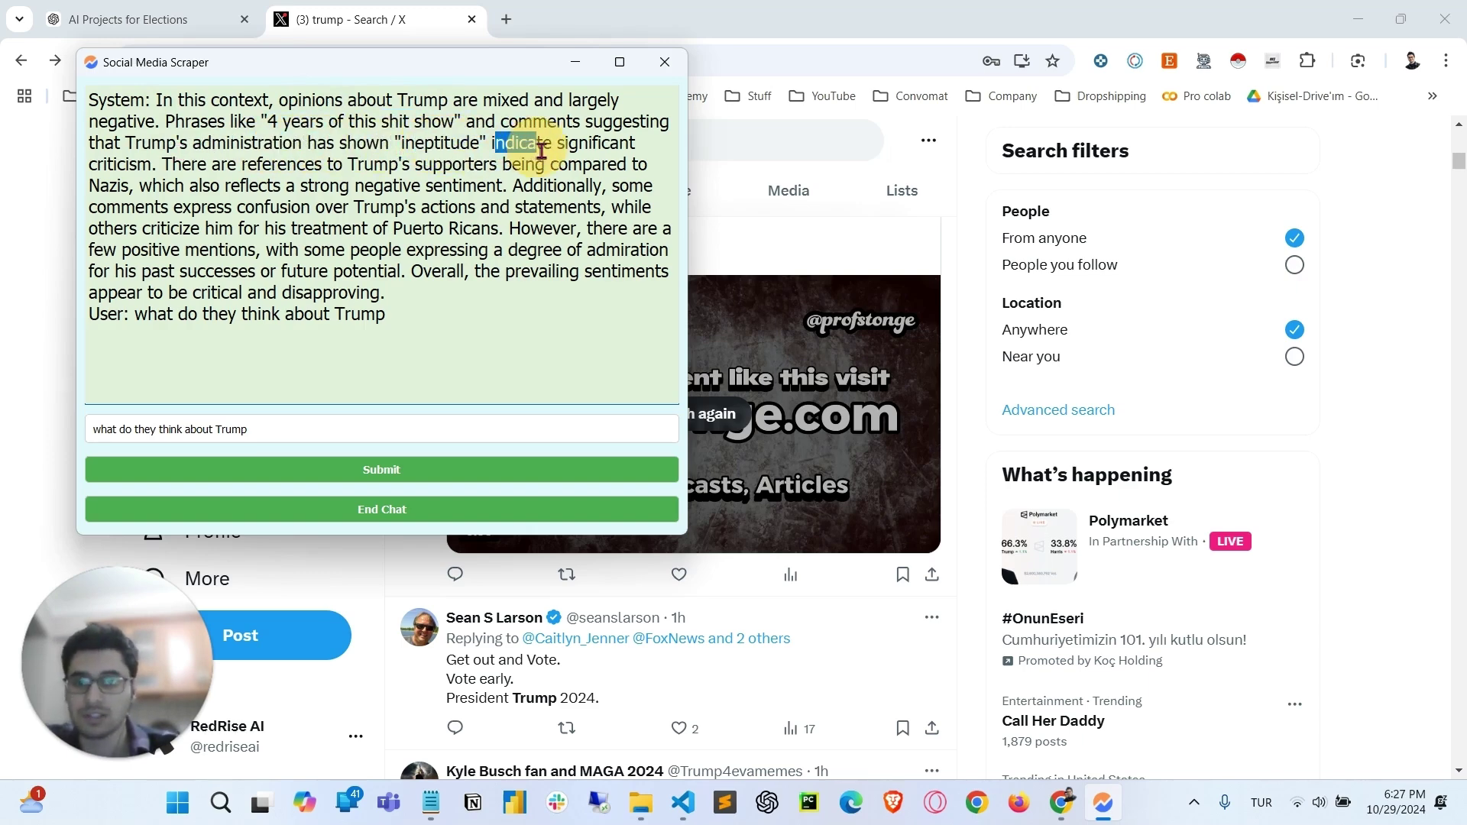
pyautogui.moveTo(172, 163); pyautogui.dragTo(344, 164)
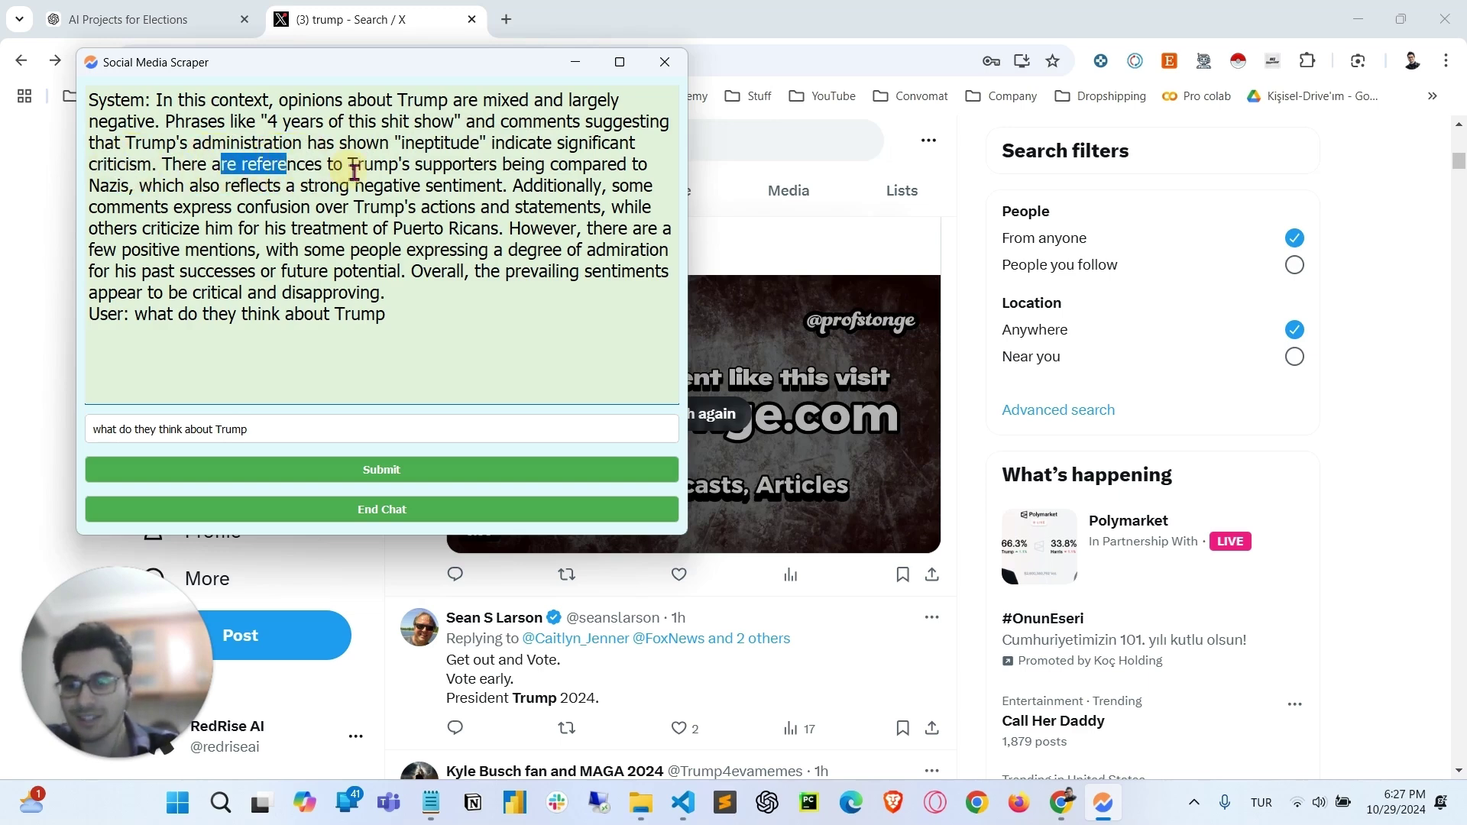
pyautogui.click(360, 188)
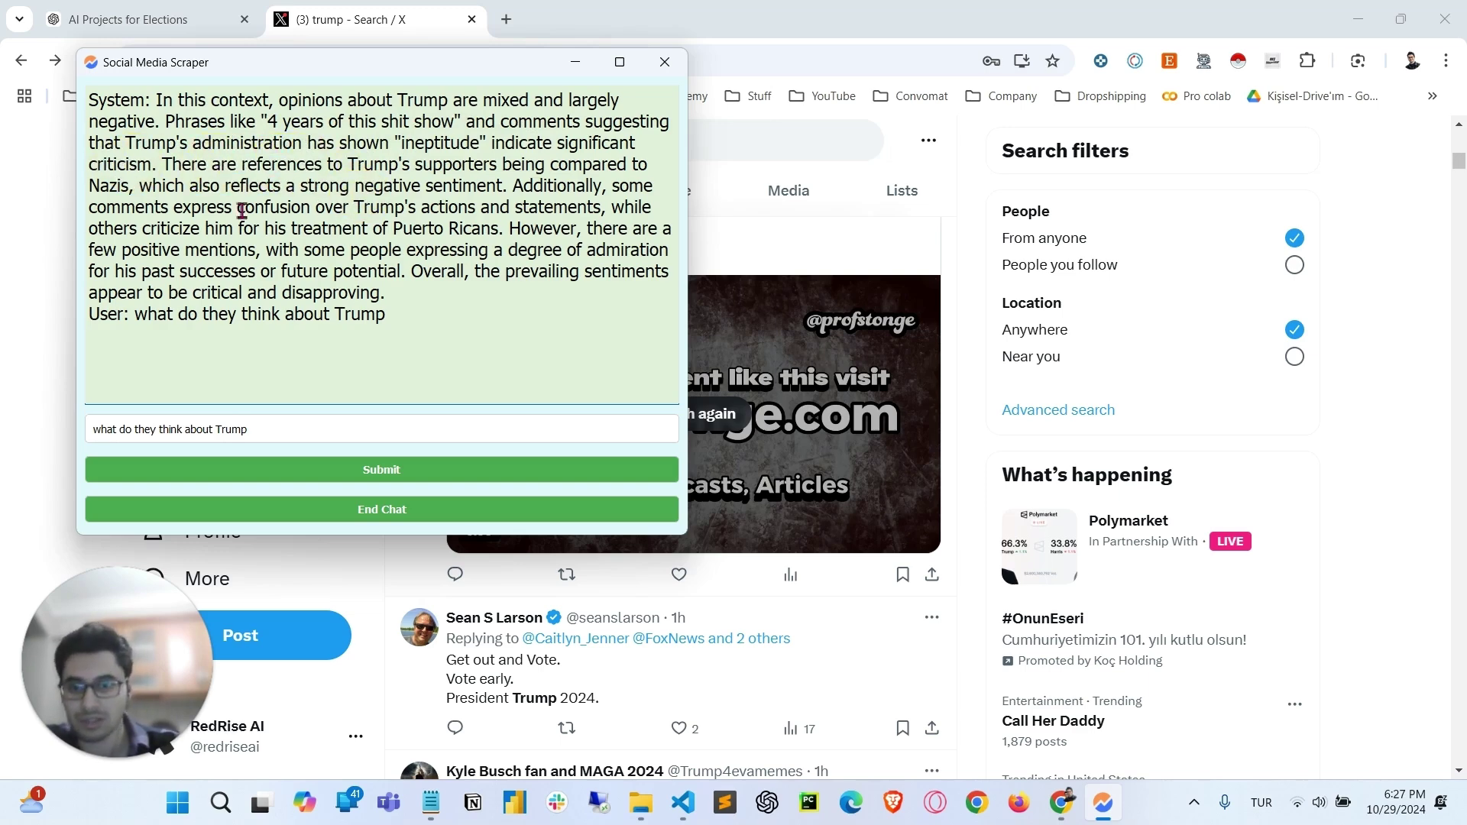
pyautogui.moveTo(104, 195); pyautogui.dragTo(136, 191)
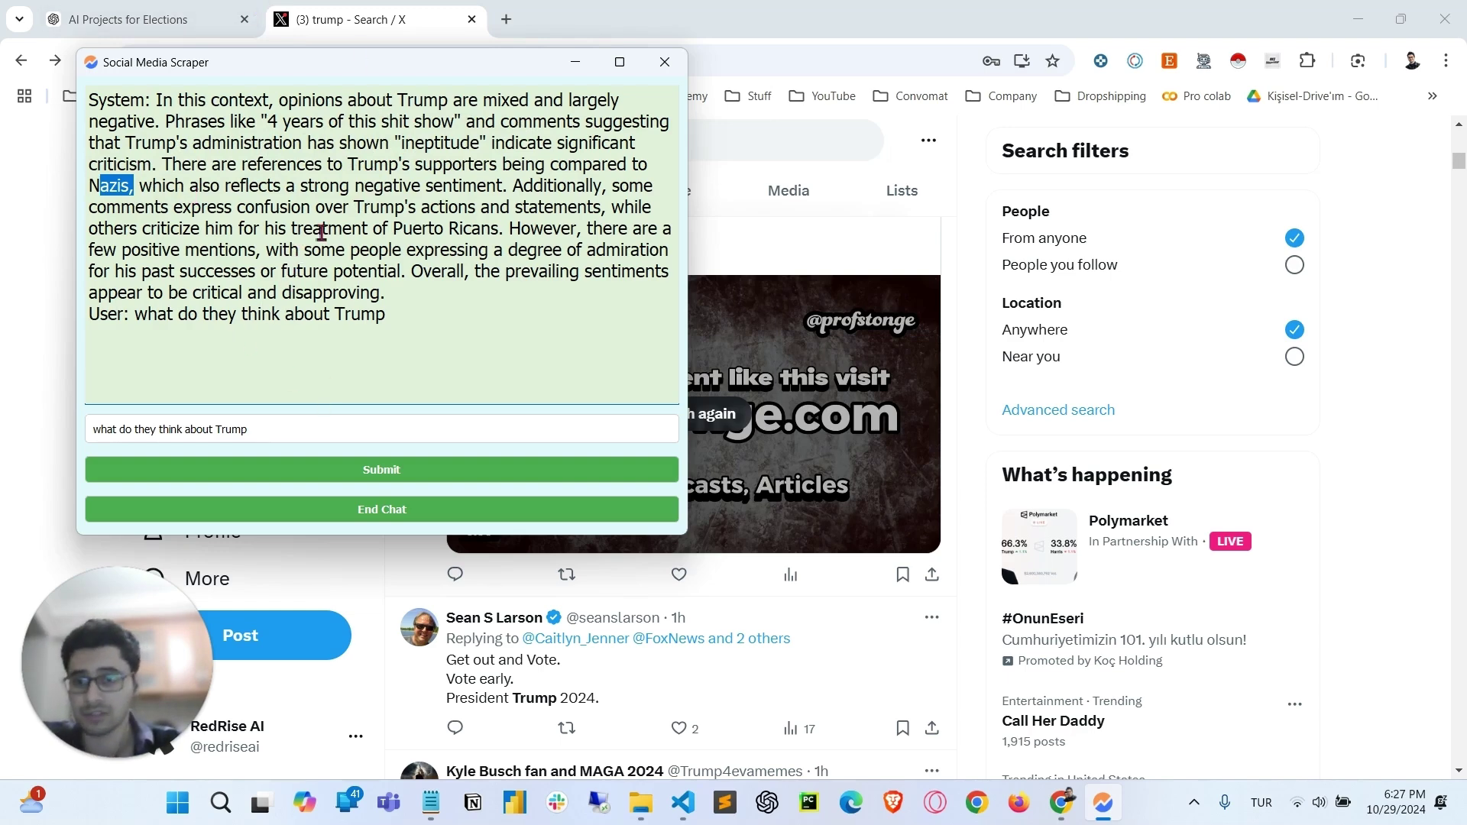
pyautogui.moveTo(305, 188); pyautogui.dragTo(505, 186)
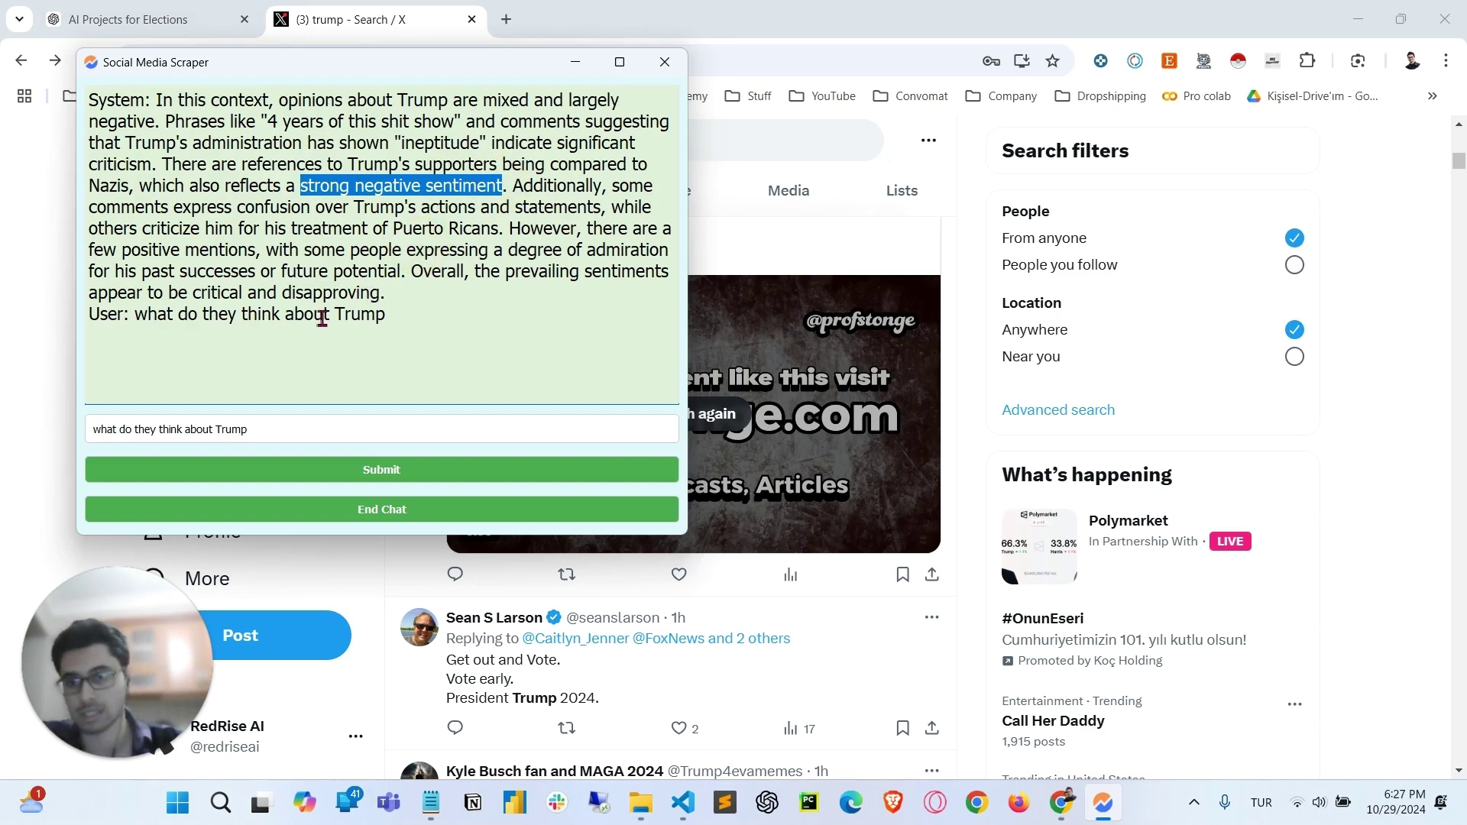
pyautogui.moveTo(321, 337); pyautogui.dragTo(200, 248)
pyautogui.click(420, 231)
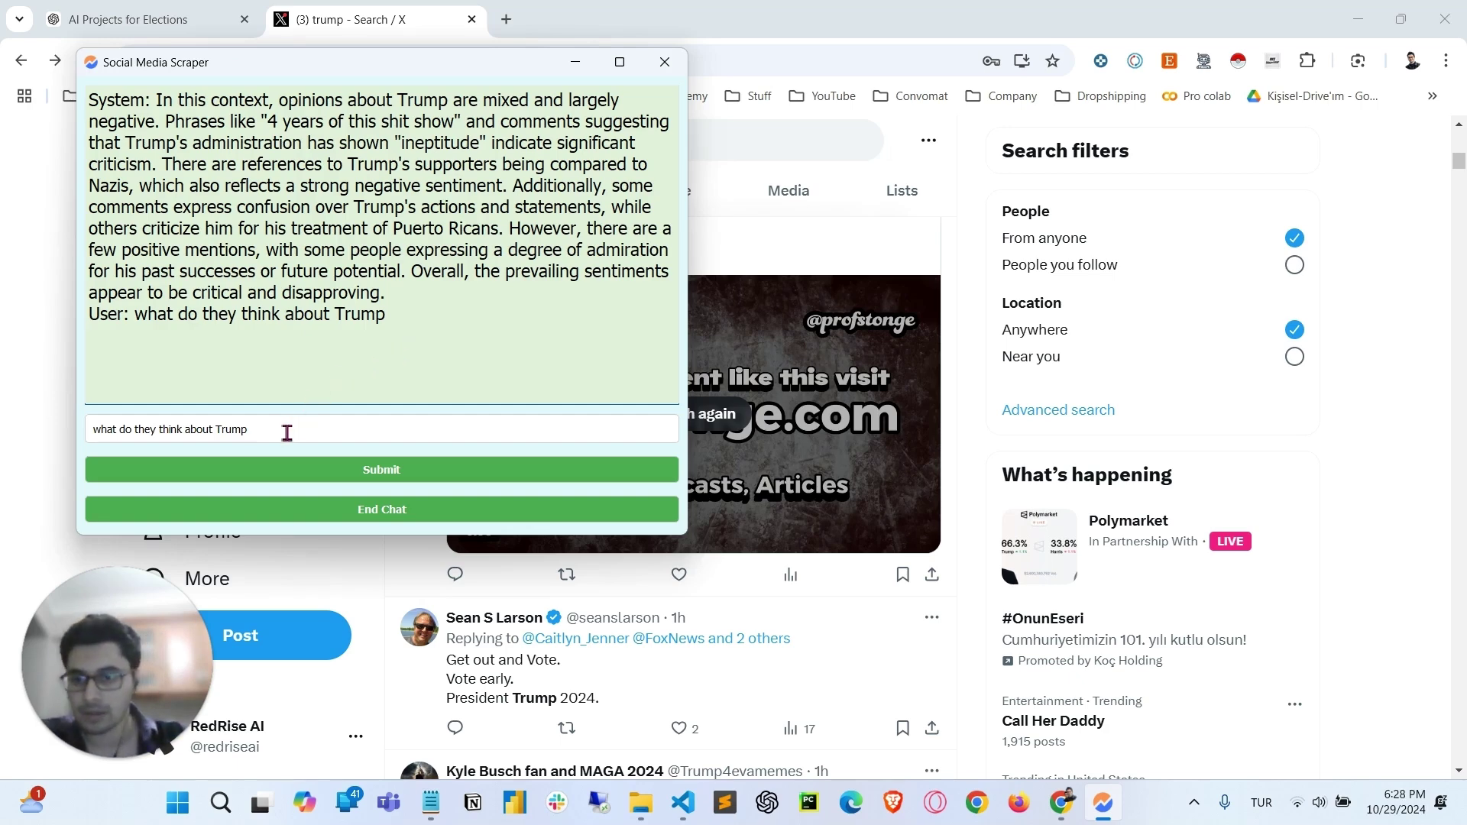
# Replace the previous prompt in the data chat with "summarize these tweets" and submit it
pyautogui.moveTo(286, 430); pyautogui.dragTo(93, 436)
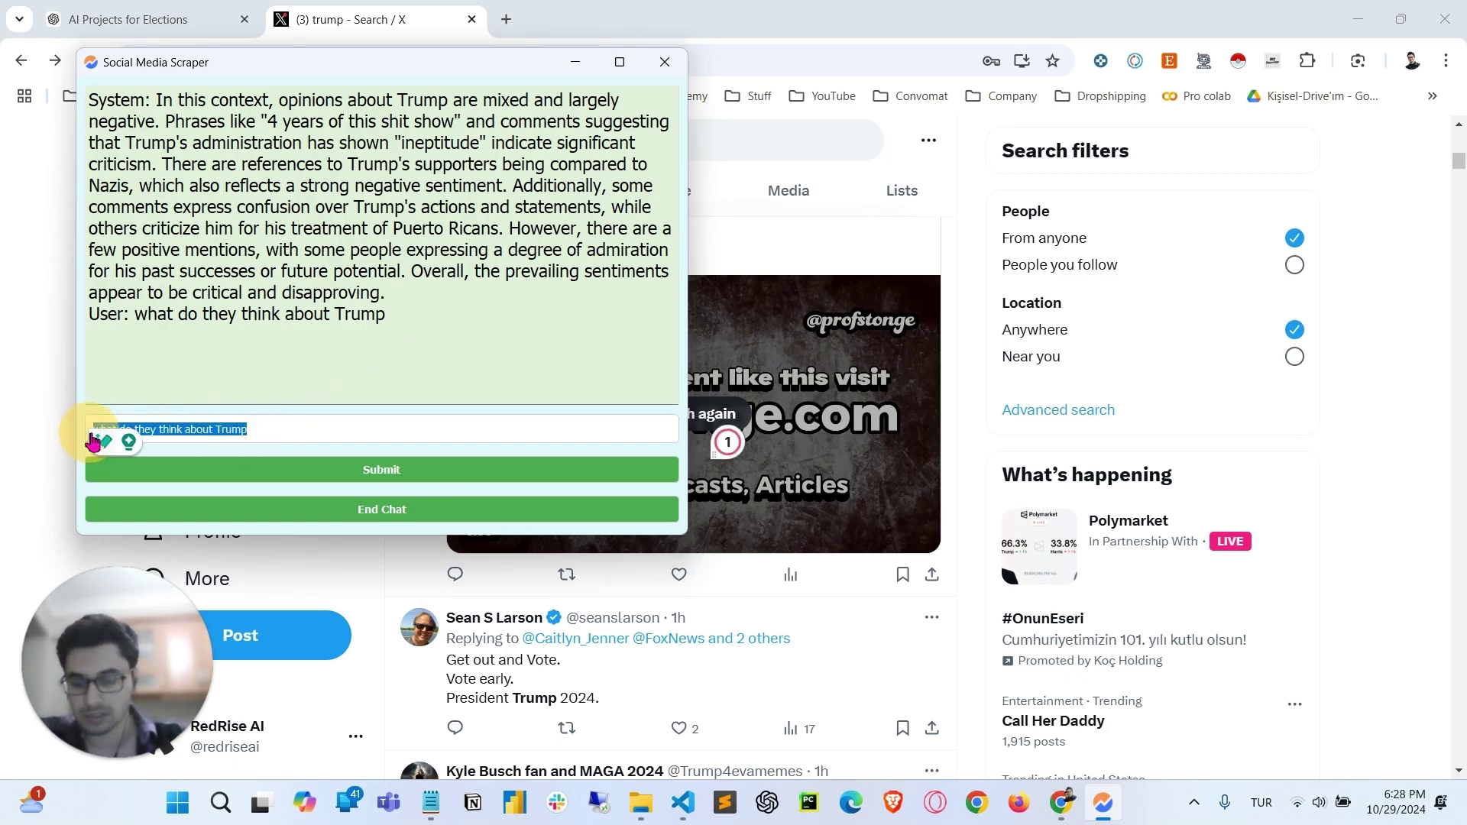
pyautogui.write('summarize')
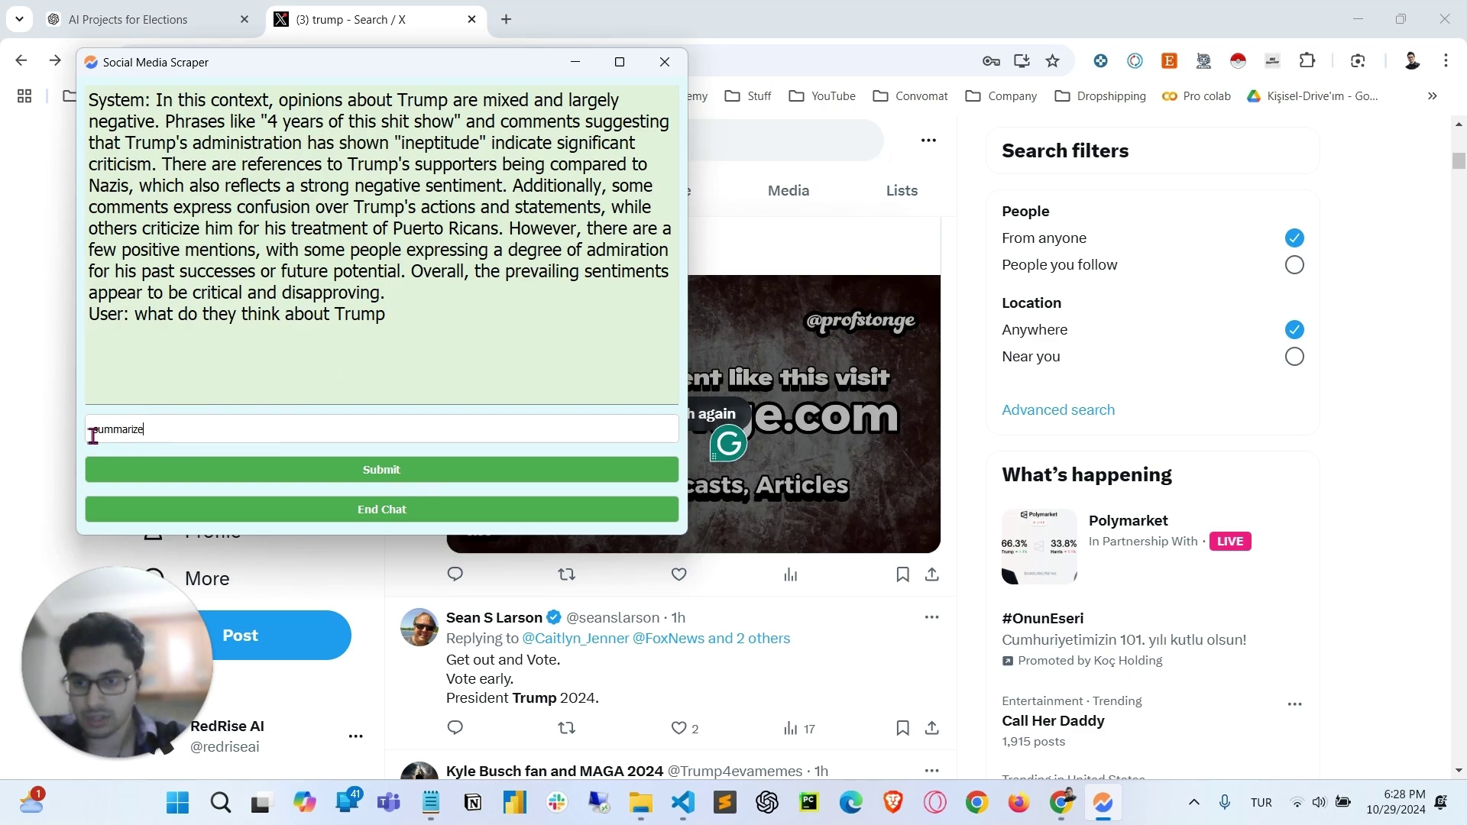
pyautogui.write(' these tw')
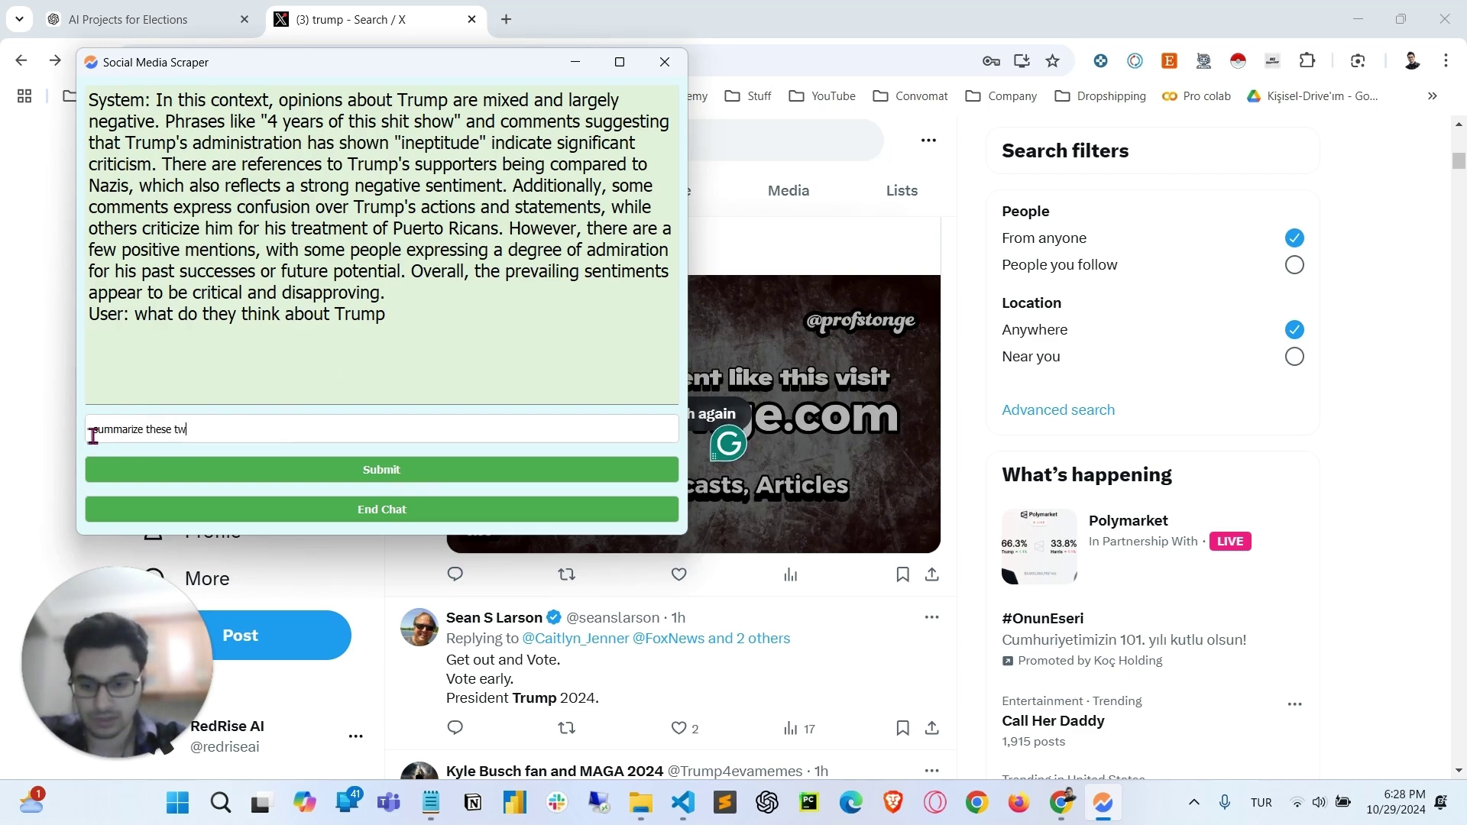
pyautogui.write('eets')
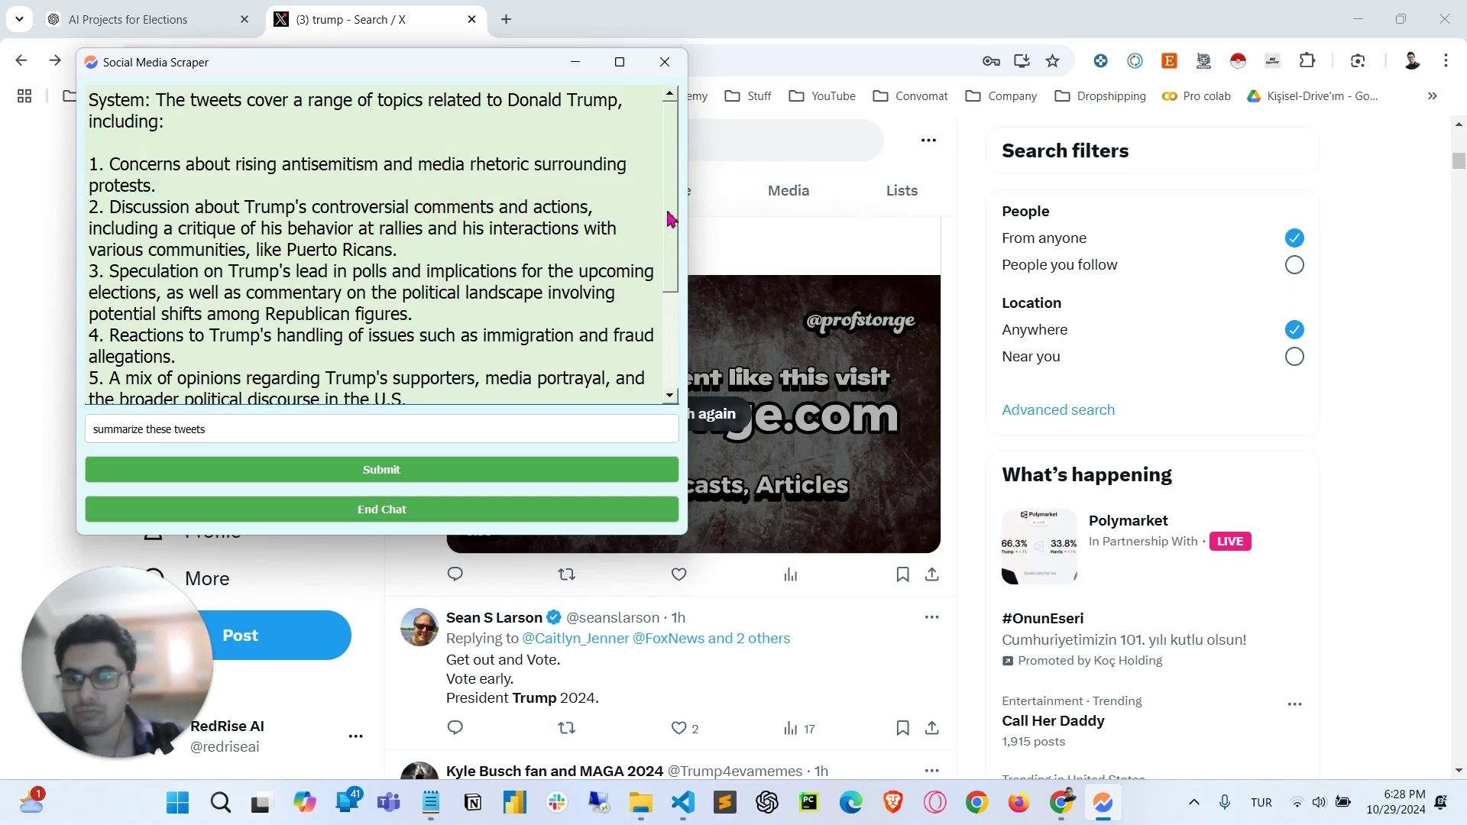
# Read the numbered summary of the tweets through to its overall conclusion, marking the main topics
pyautogui.moveTo(670, 219); pyautogui.dragTo(669, 252)
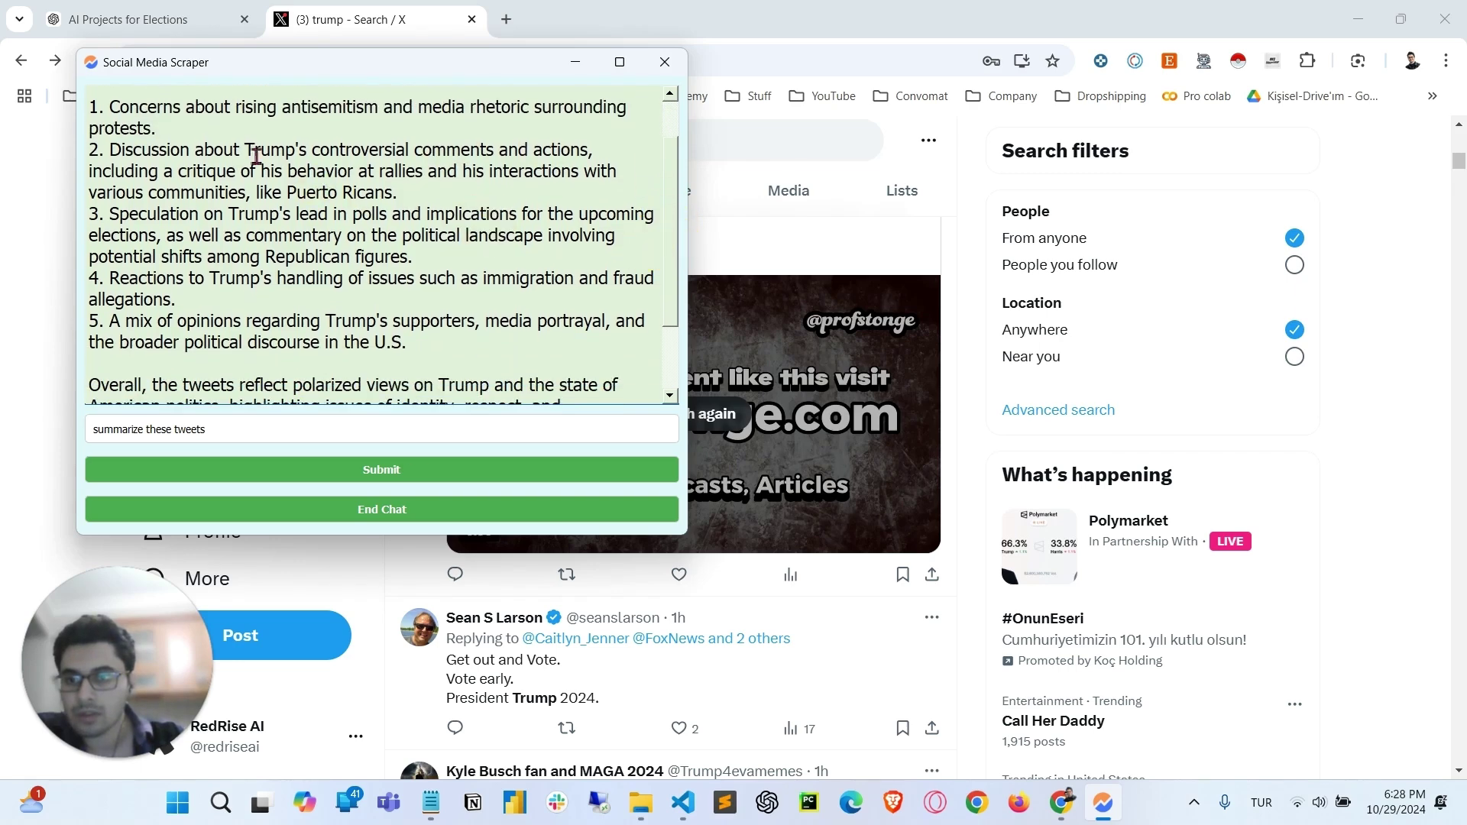
pyautogui.moveTo(245, 151); pyautogui.dragTo(502, 171)
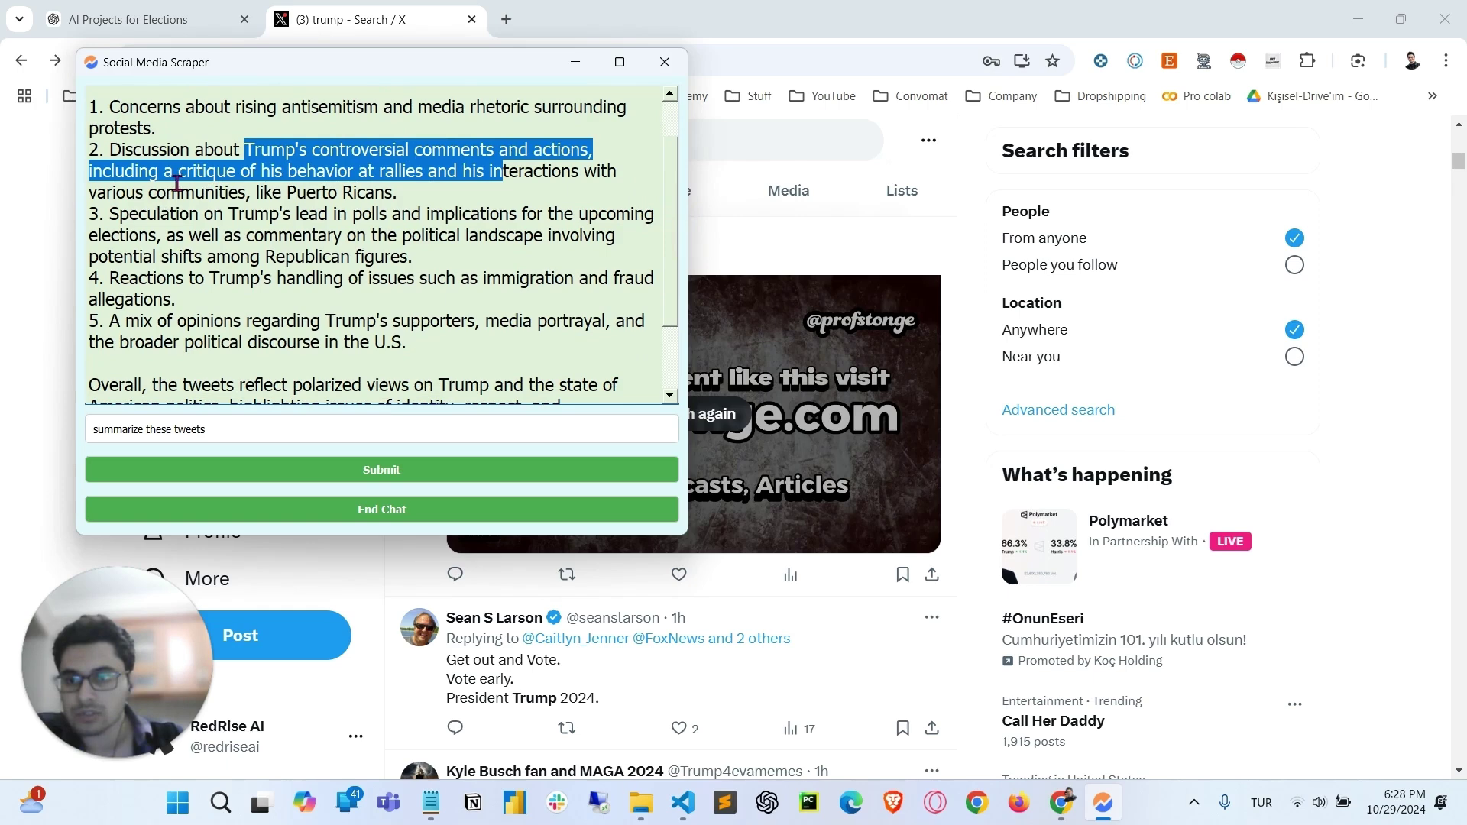
pyautogui.moveTo(178, 173); pyautogui.dragTo(226, 171)
pyautogui.moveTo(379, 171); pyautogui.dragTo(414, 171)
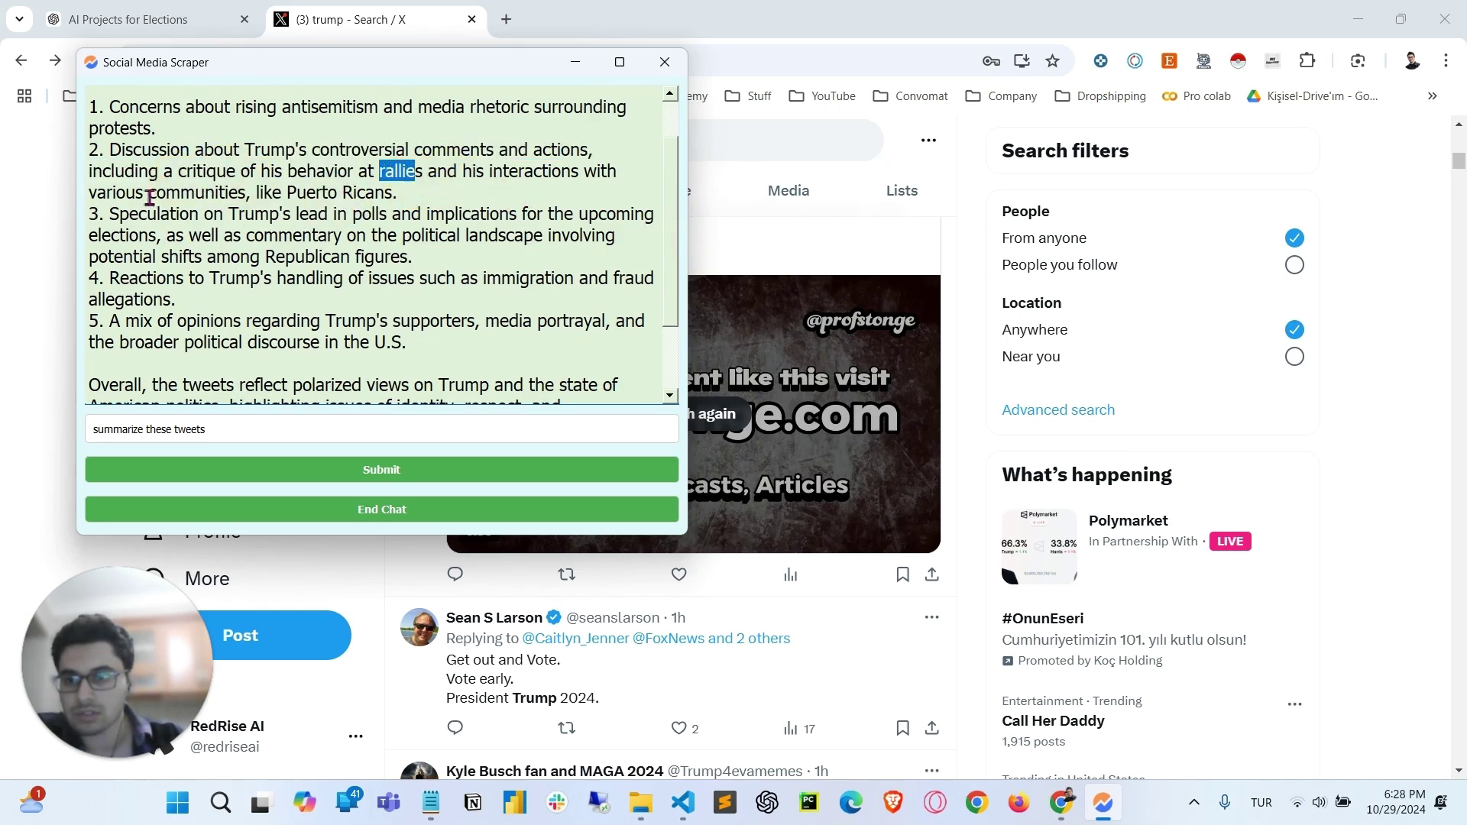
pyautogui.moveTo(307, 193); pyautogui.dragTo(420, 196)
pyautogui.scroll(-2, 214, 236)
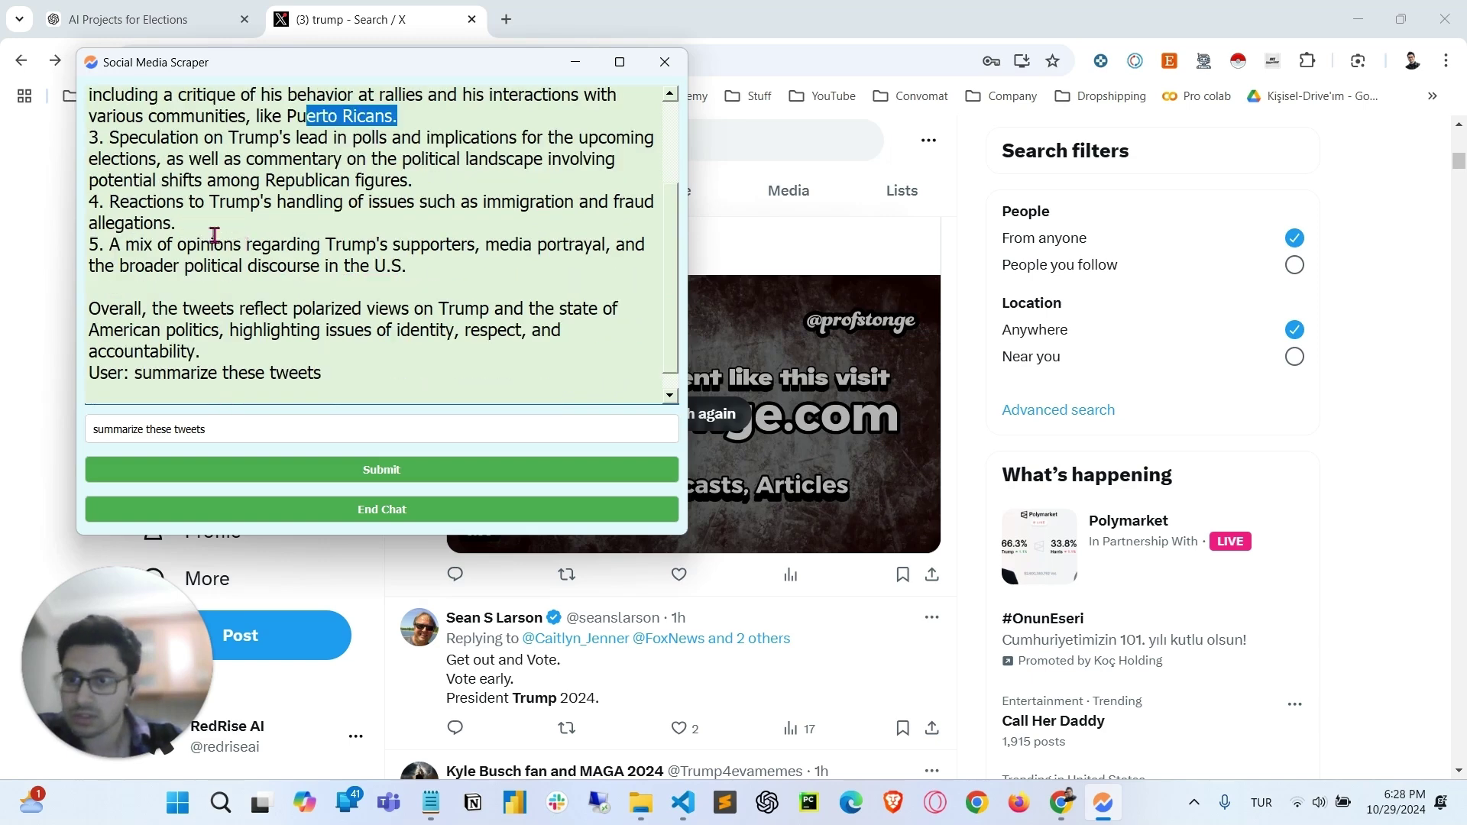
pyautogui.moveTo(204, 139); pyautogui.dragTo(299, 140)
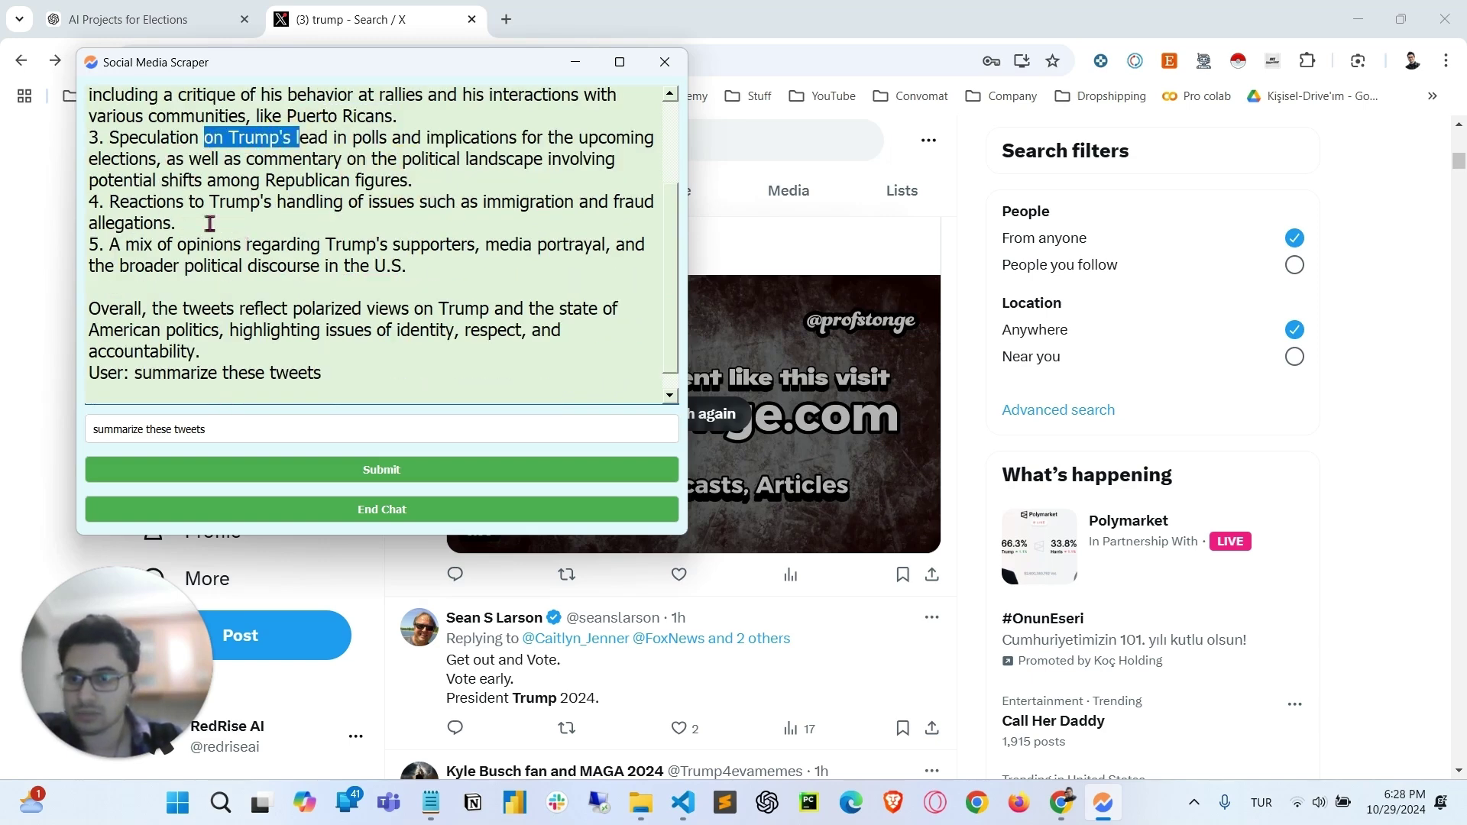
pyautogui.moveTo(223, 201); pyautogui.dragTo(489, 220)
pyautogui.moveTo(125, 245); pyautogui.dragTo(480, 271)
pyautogui.click(480, 271)
pyautogui.scroll(-1, 448, 271)
pyautogui.scroll(5, 451, 272)
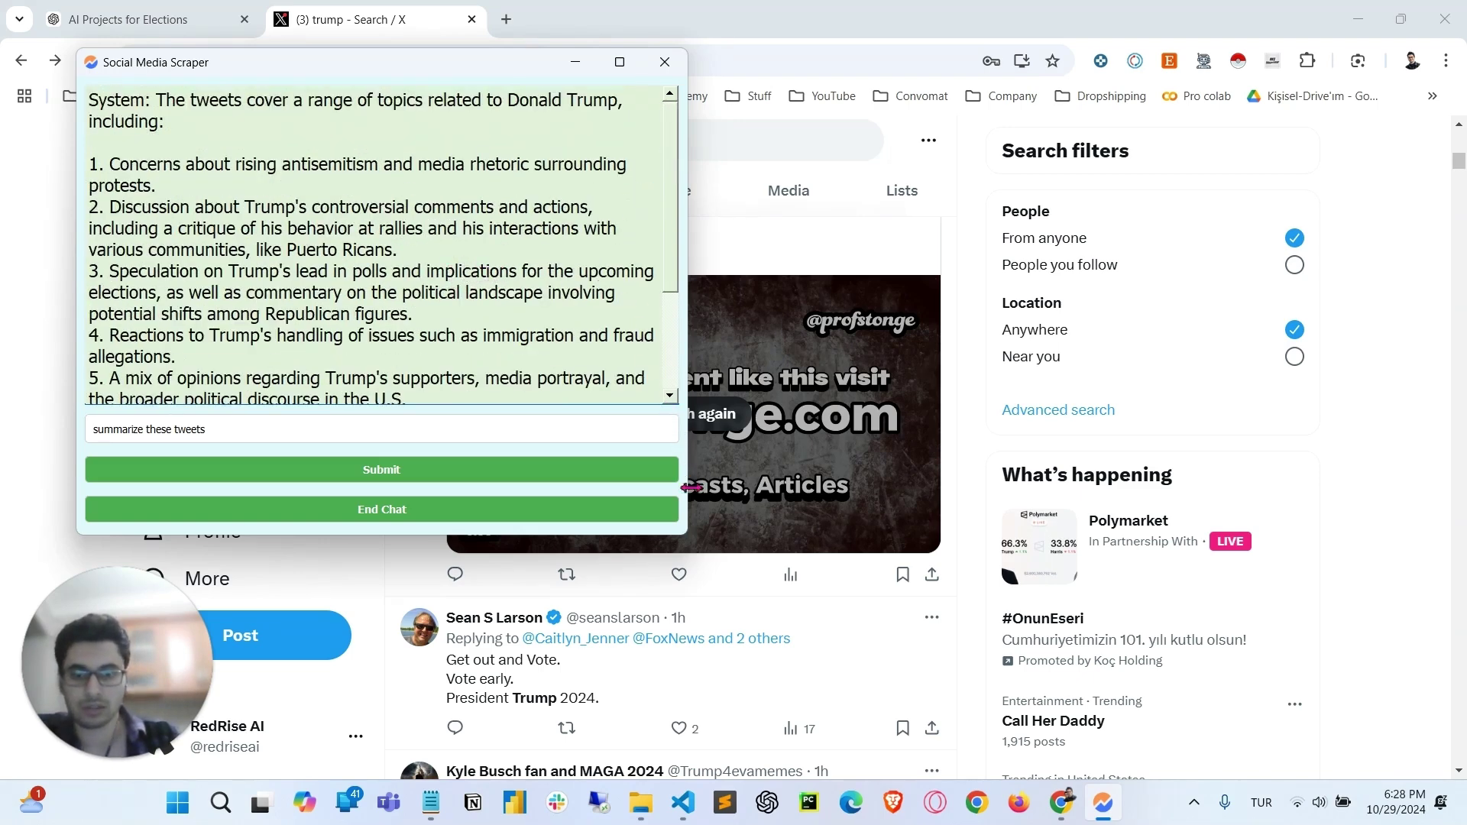
# Enlarge the chat window so the whole tweet summary fits without scrolling
pyautogui.moveTo(684, 537); pyautogui.dragTo(958, 600)
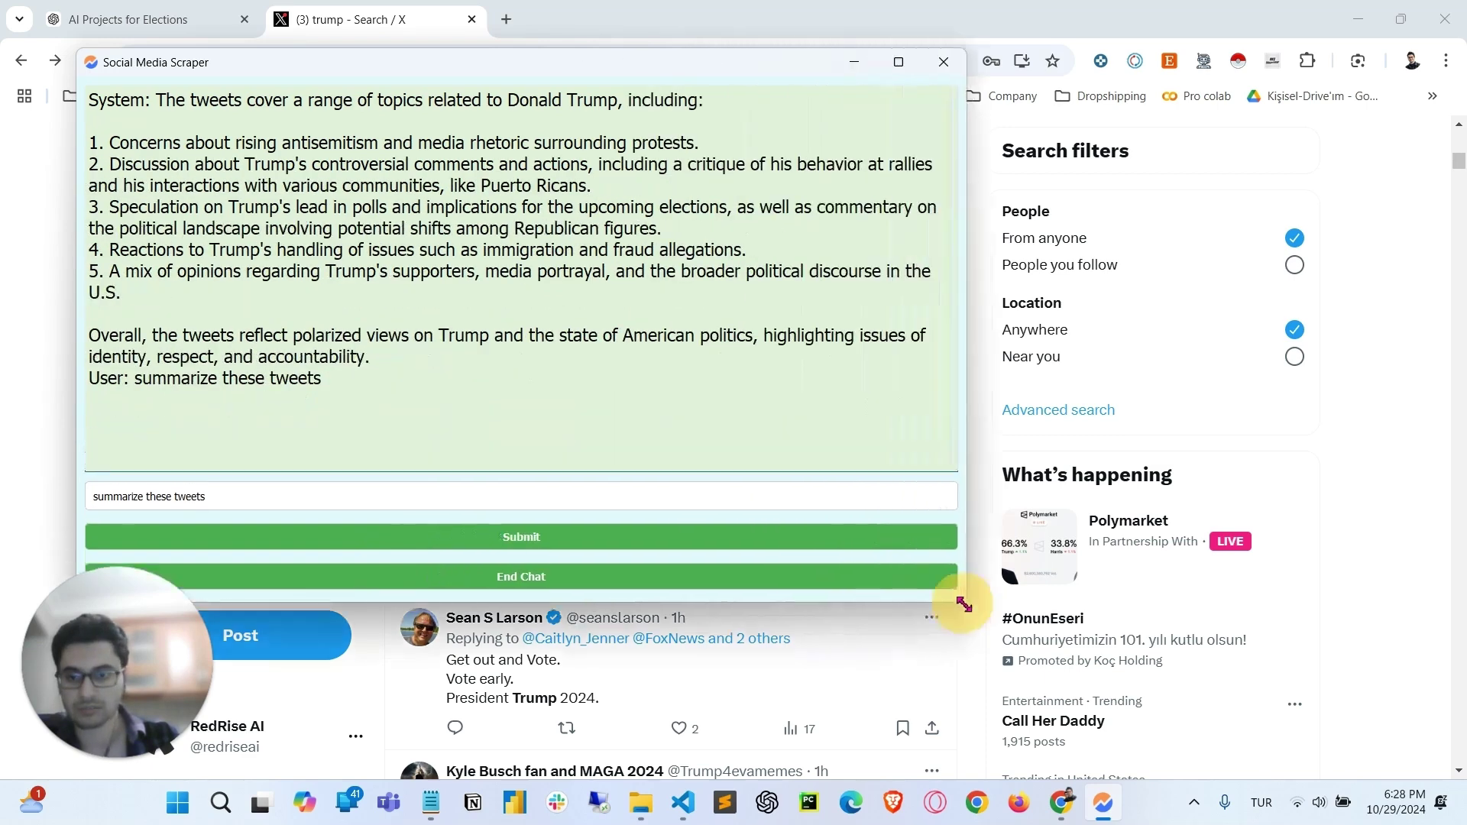
pyautogui.moveTo(424, 380); pyautogui.dragTo(566, 252)
pyautogui.click(566, 255)
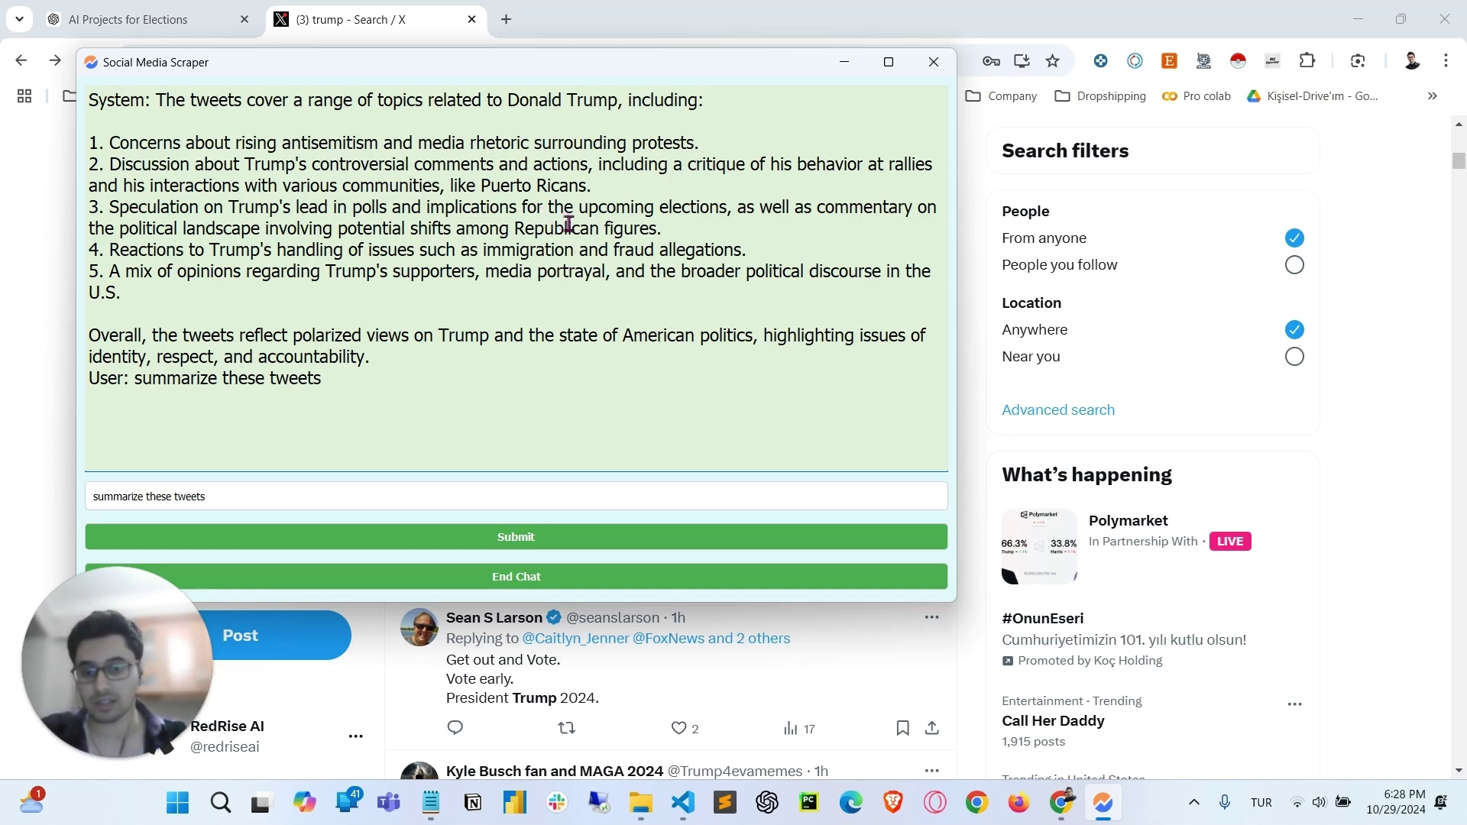
# End the data chat and close the Social Media Scraper app
pyautogui.click(663, 535)
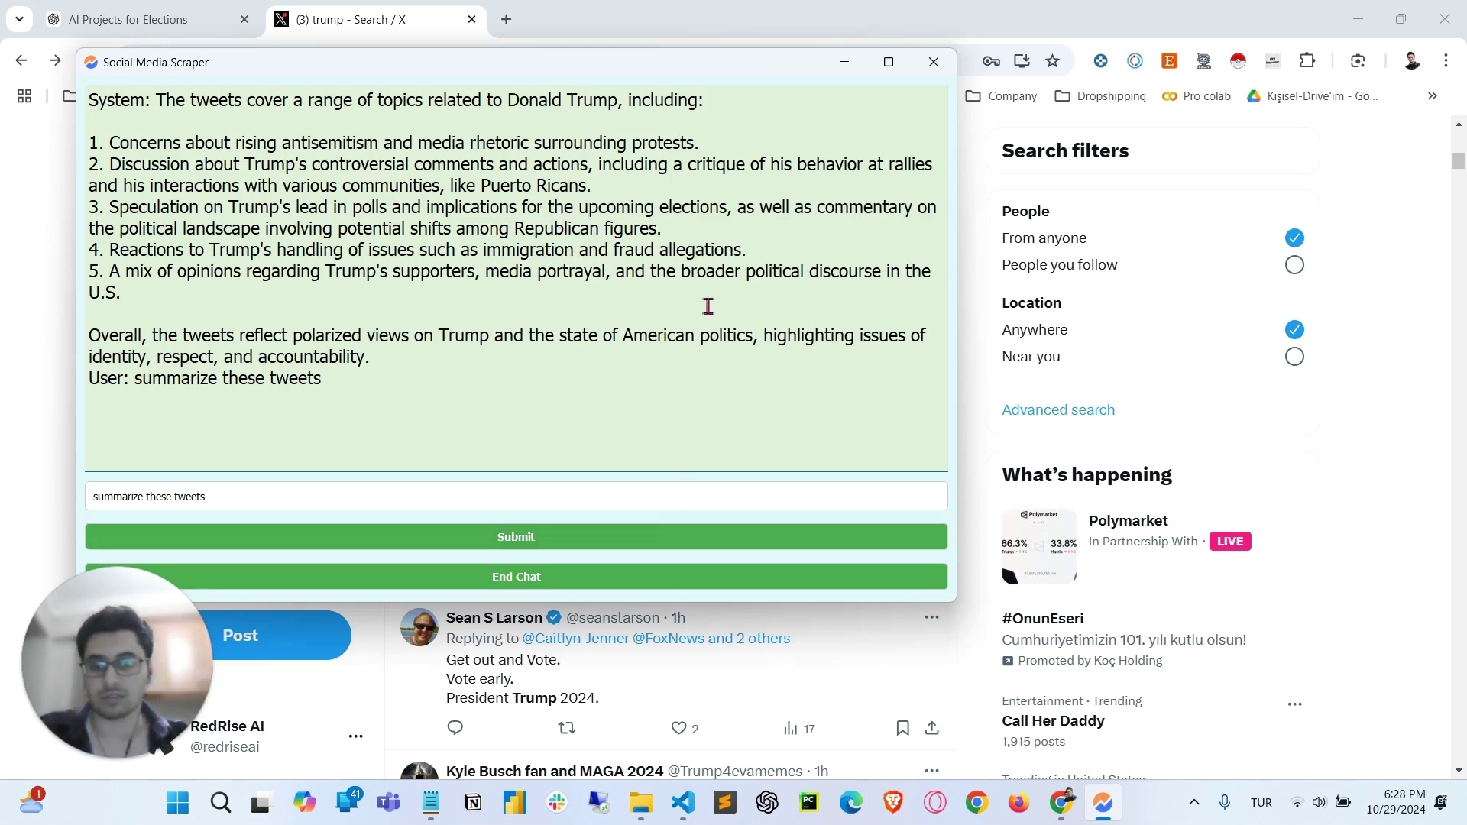
pyautogui.click(585, 575)
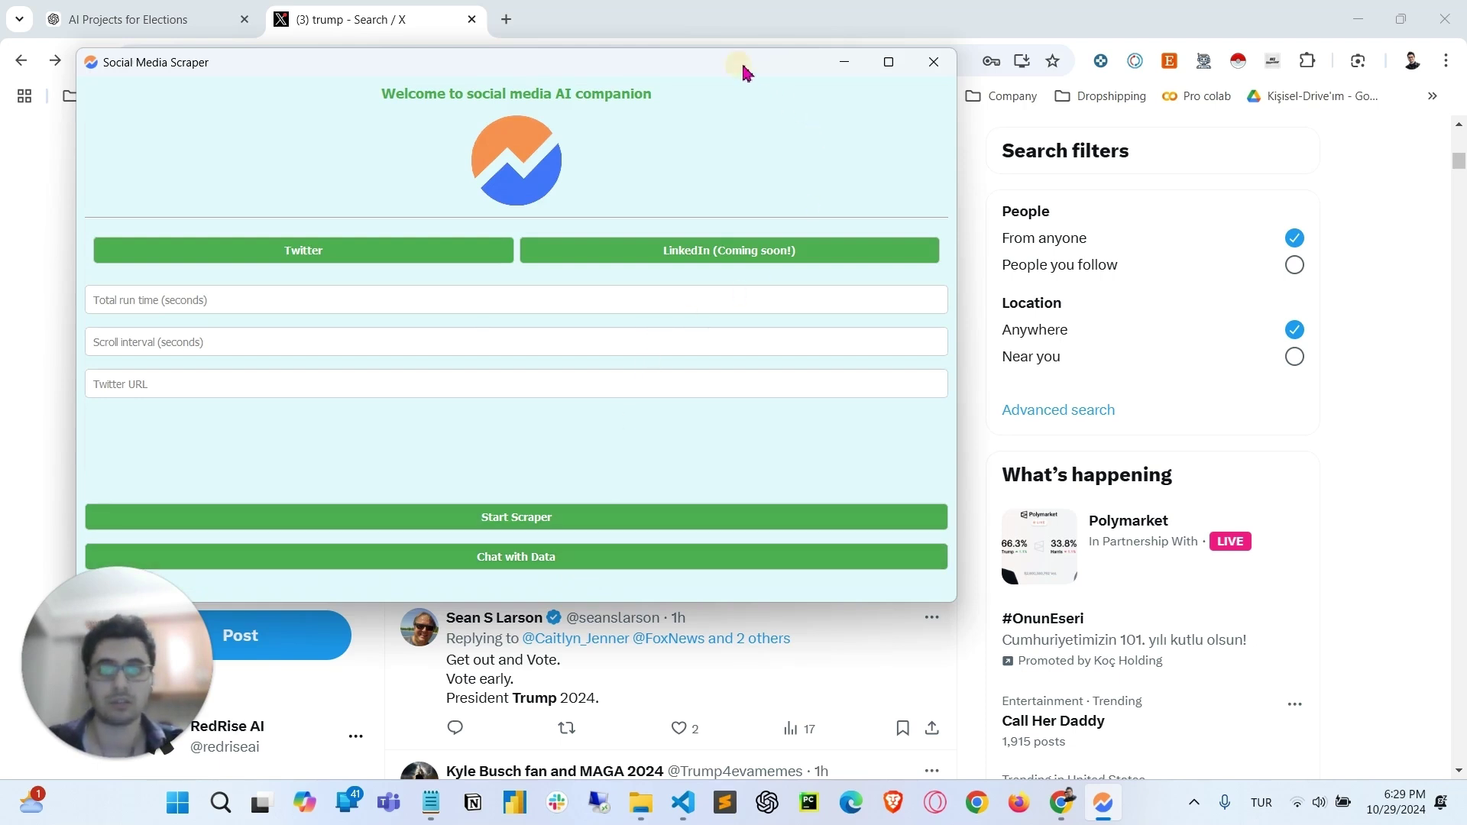
pyautogui.moveTo(745, 70); pyautogui.dragTo(839, 92)
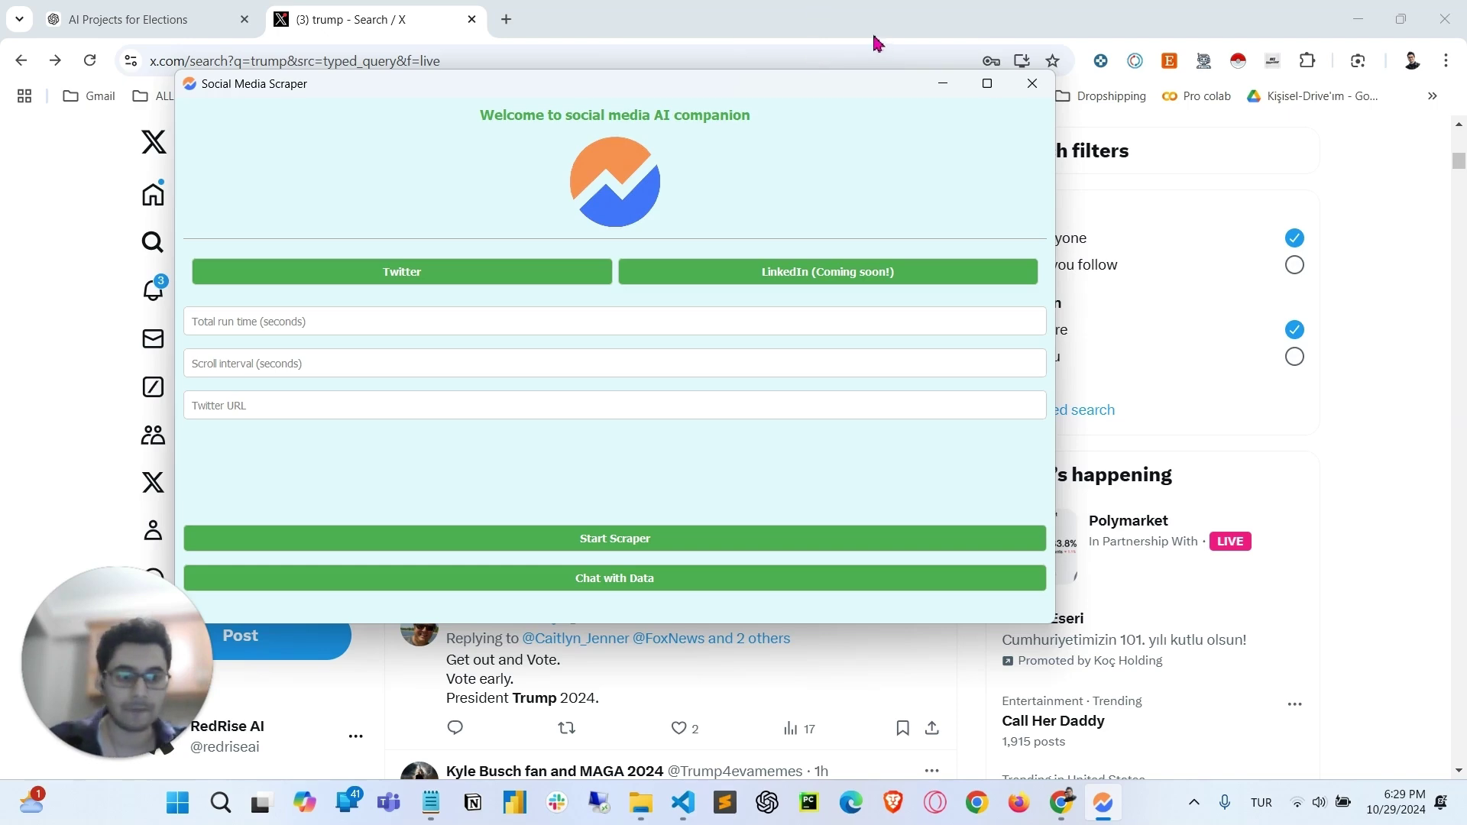
pyautogui.click(1030, 85)
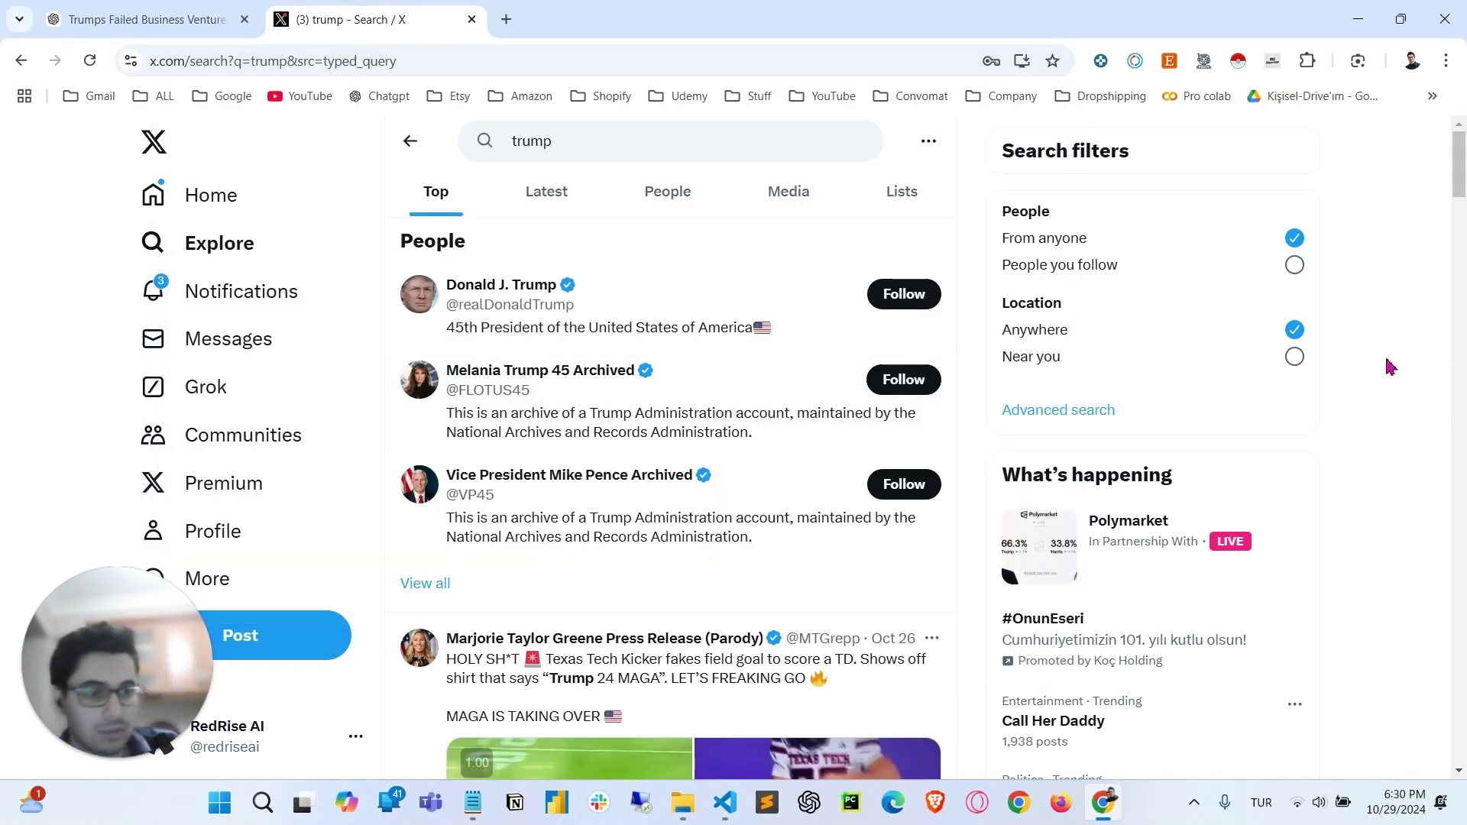